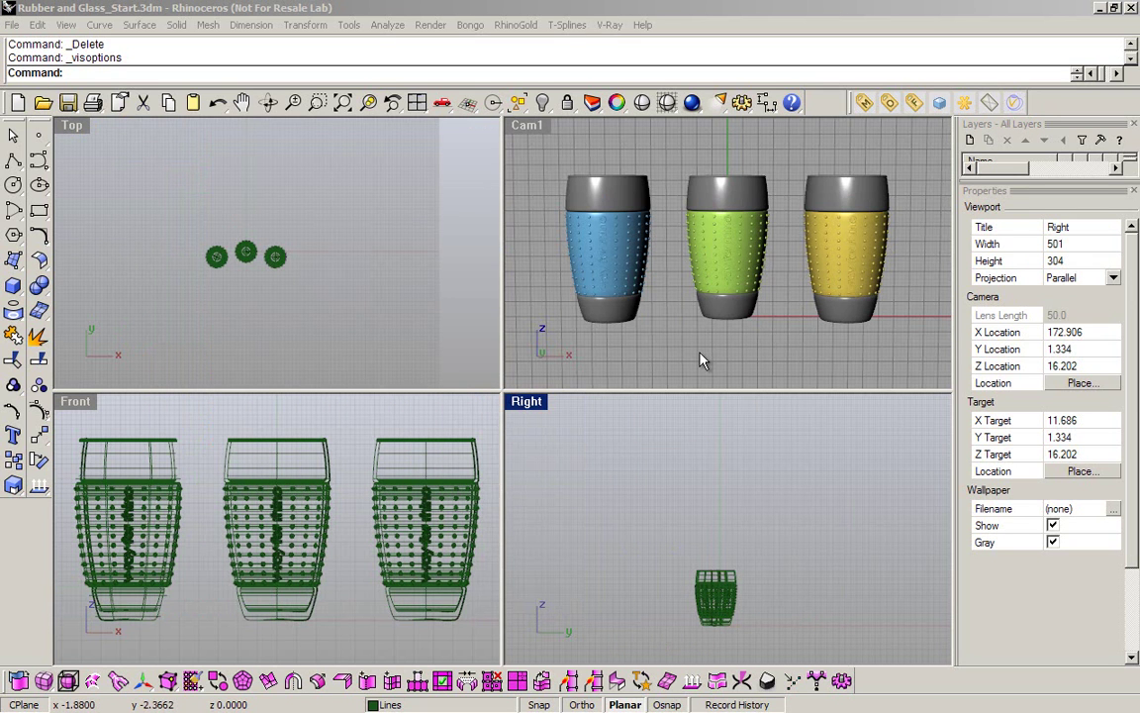
Step: Make Cam1 the active viewport and switch to the 'Rubber and Glass SSS.png' reference render
click(547, 199)
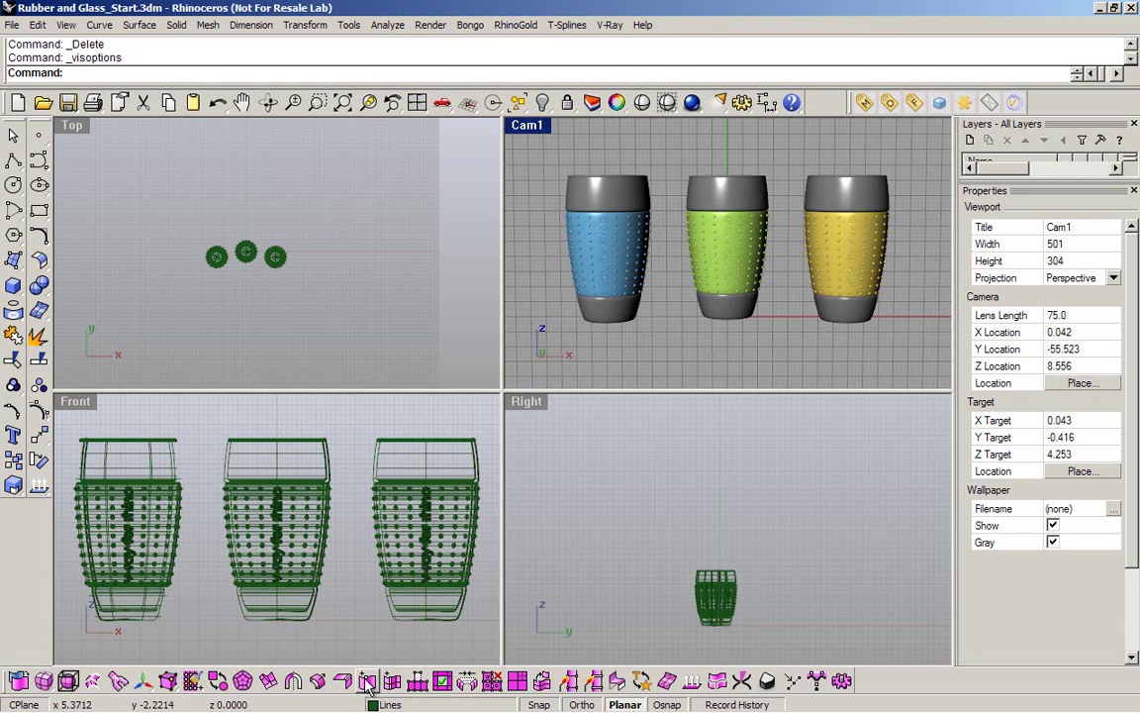
key(alt+Tab)
key(alt+Tab)
key(alt+Tab)
key(alt+Tab)
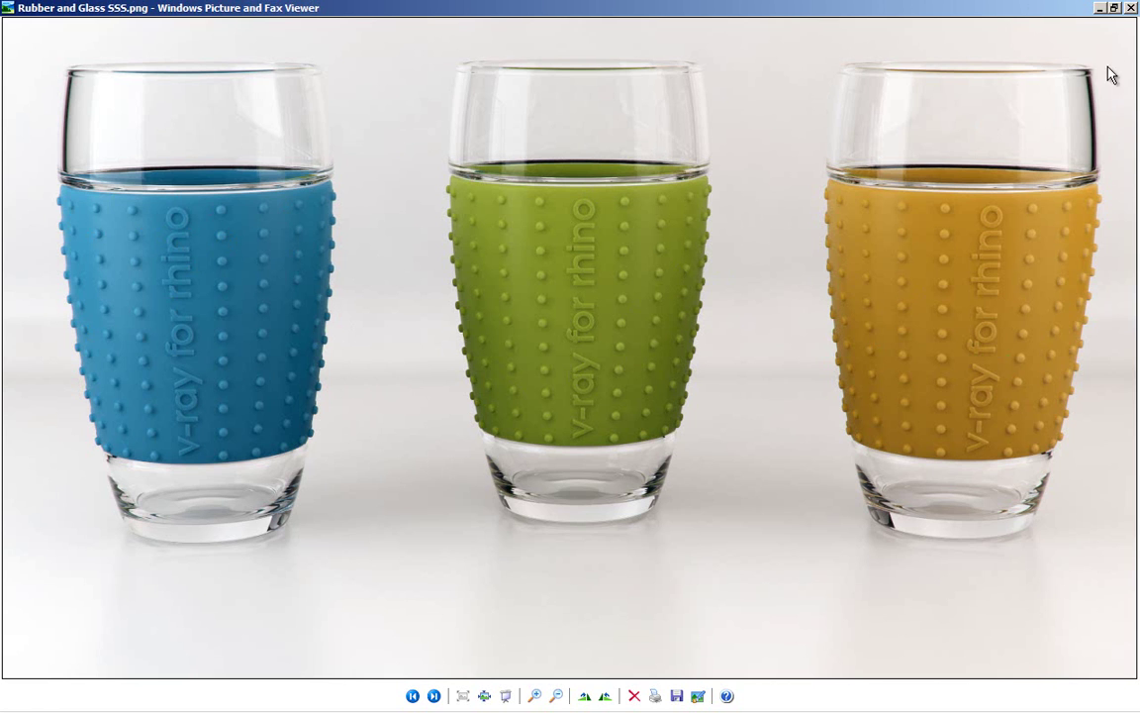
Step: Look over the blue, green and orange sleeved glasses render, then switch back toward Rhino
key(alt+Tab)
key(alt+Tab)
key(alt+Tab)
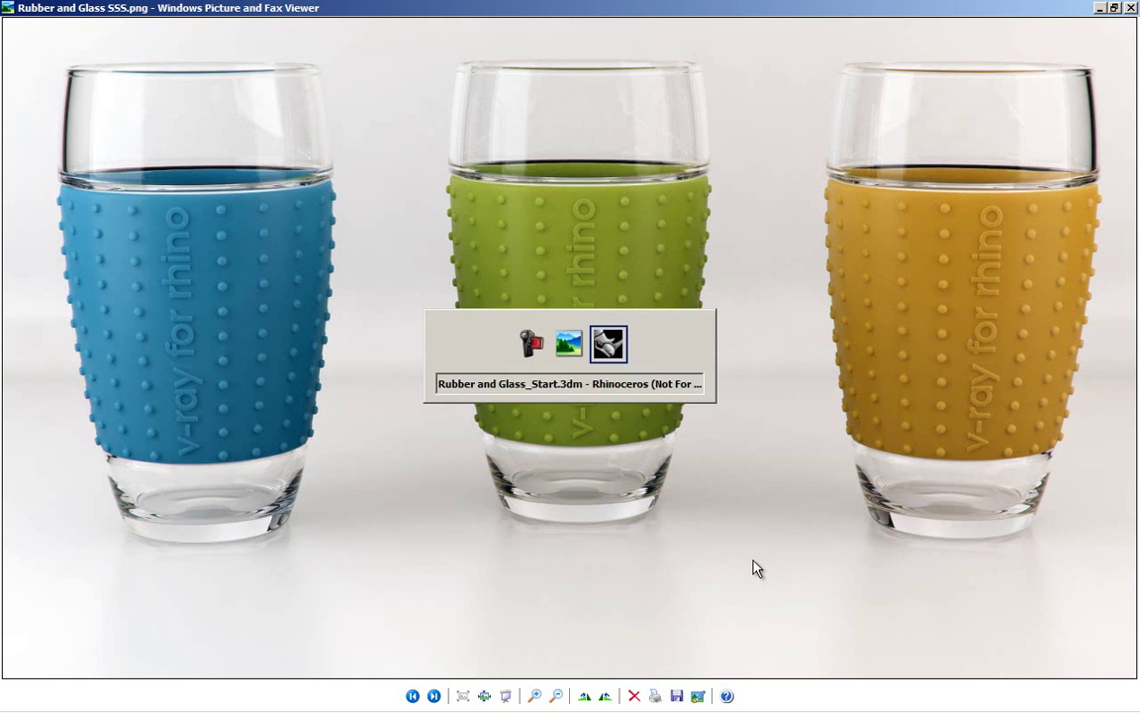
Step: In V-Ray Global Switches, enable Low thread priority and disable Hidden Lights
key(alt+Tab)
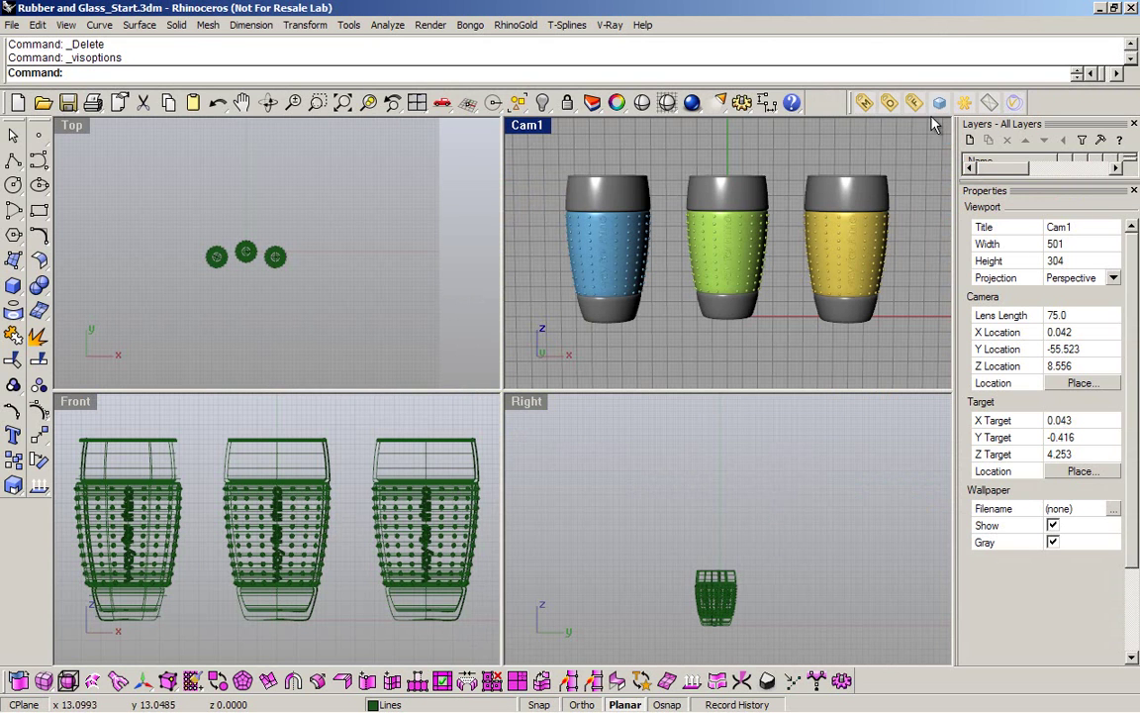
click(894, 104)
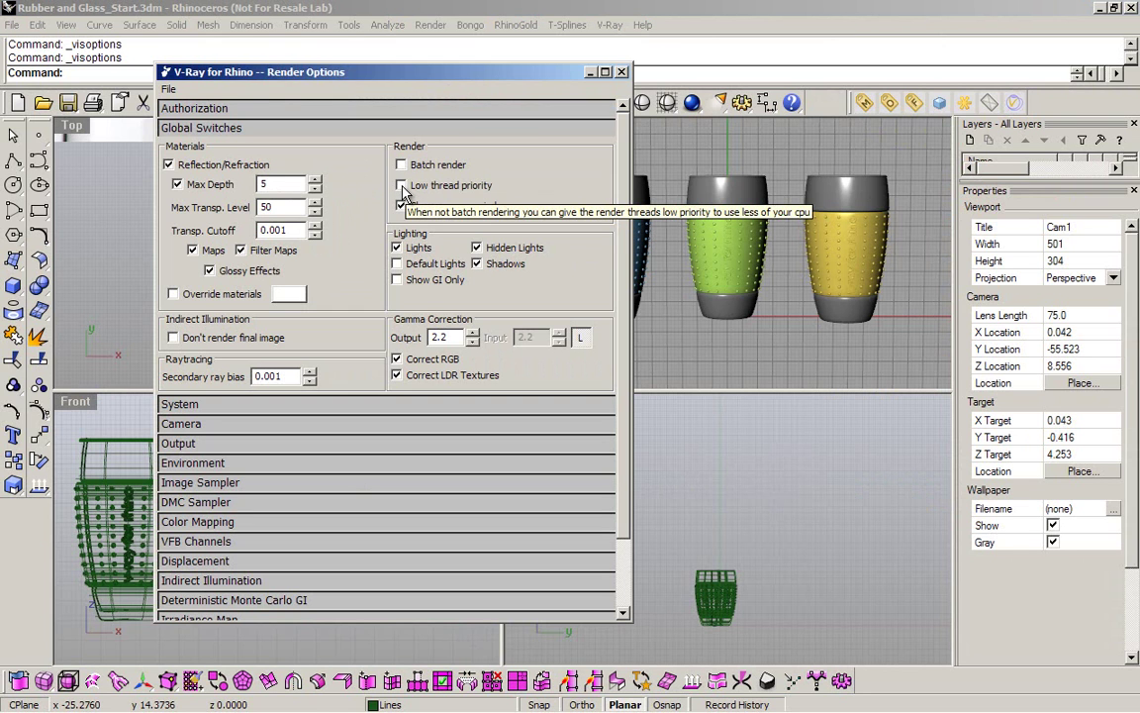
click(402, 187)
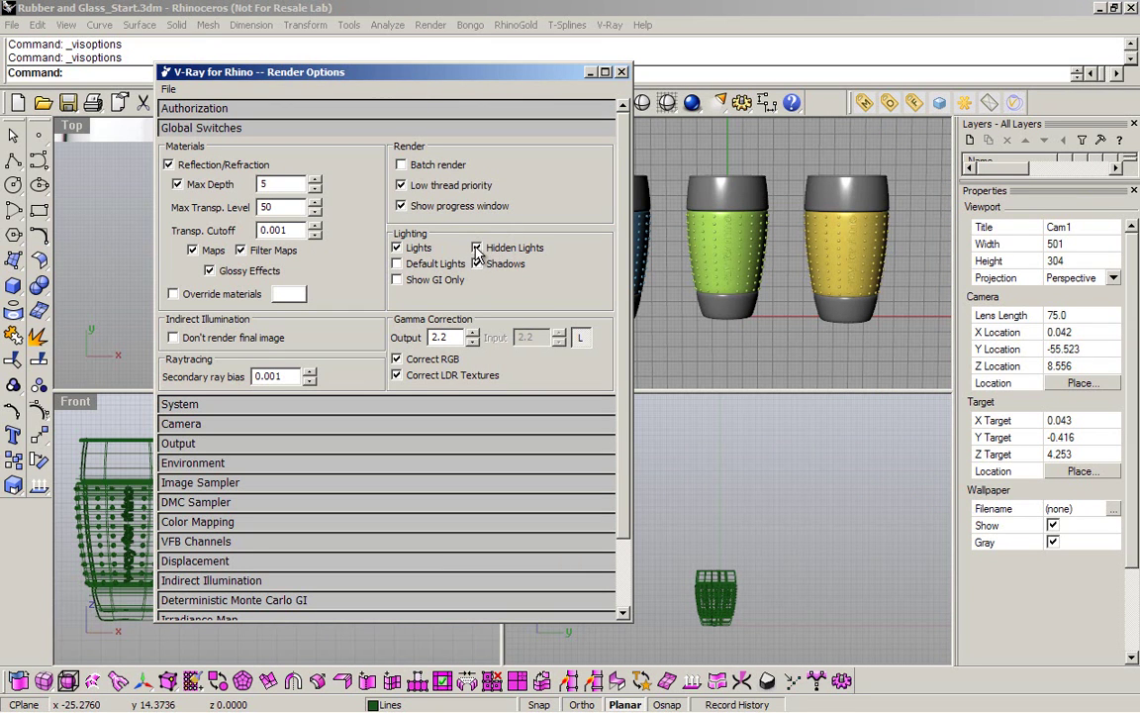
click(477, 249)
click(317, 131)
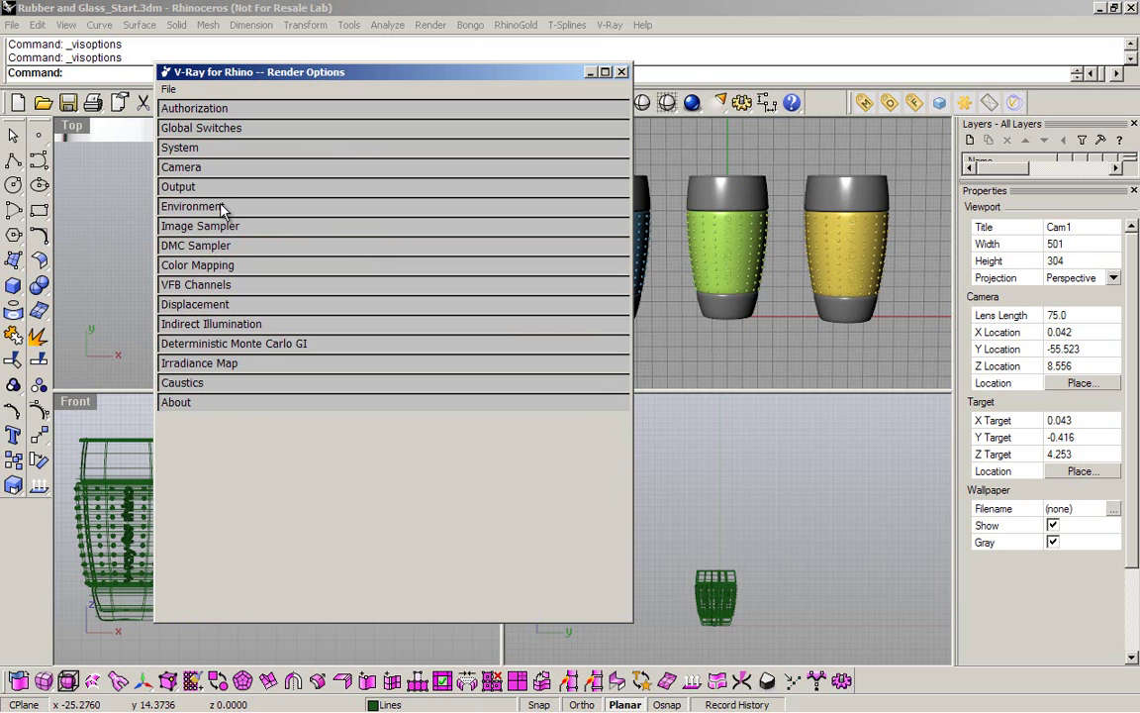
Step: Set the V-Ray output size to 800 × 485 using Cam1's 1.6480 view aspect
click(185, 188)
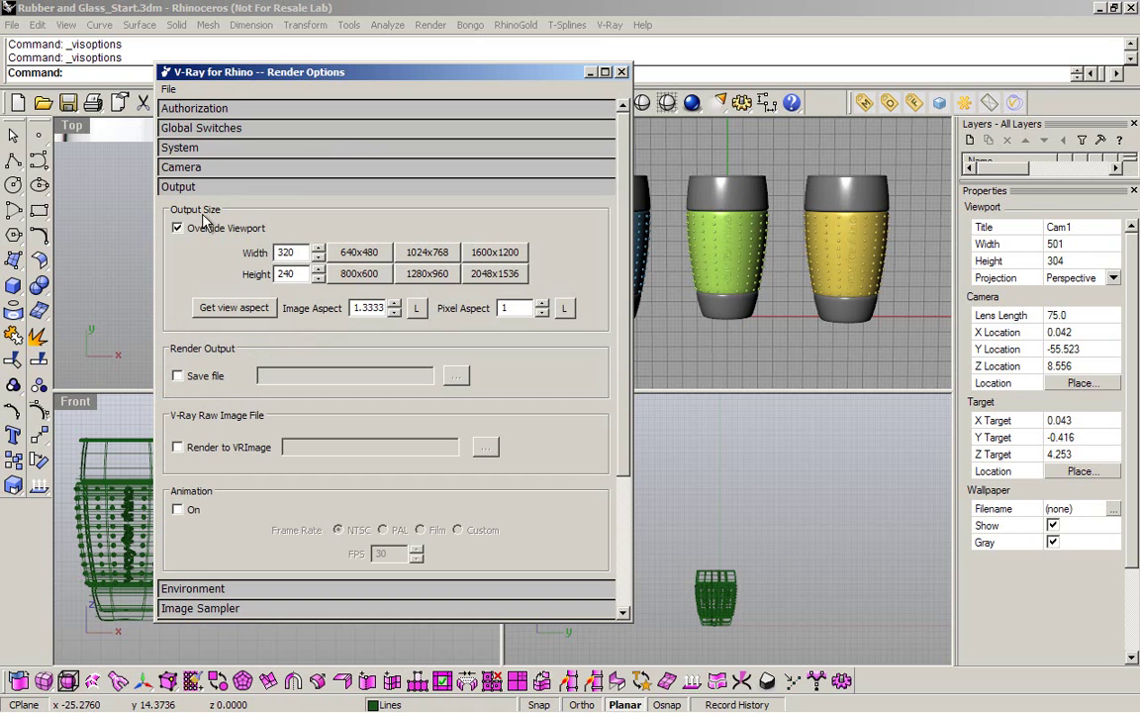
click(362, 277)
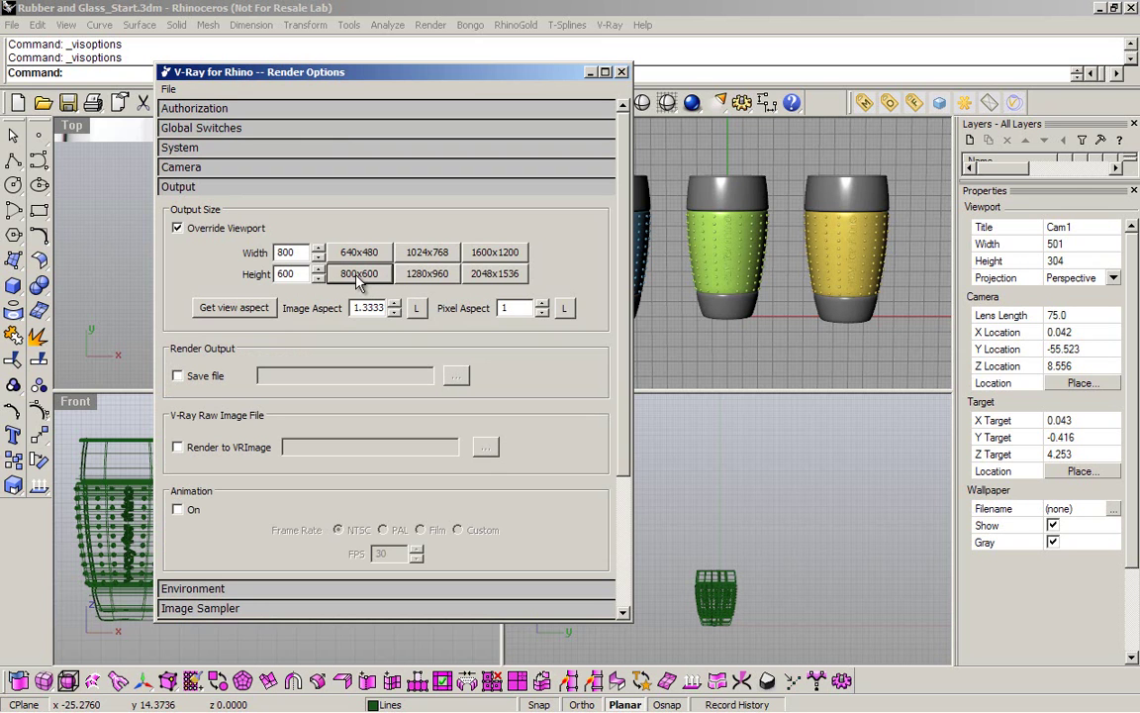
click(238, 313)
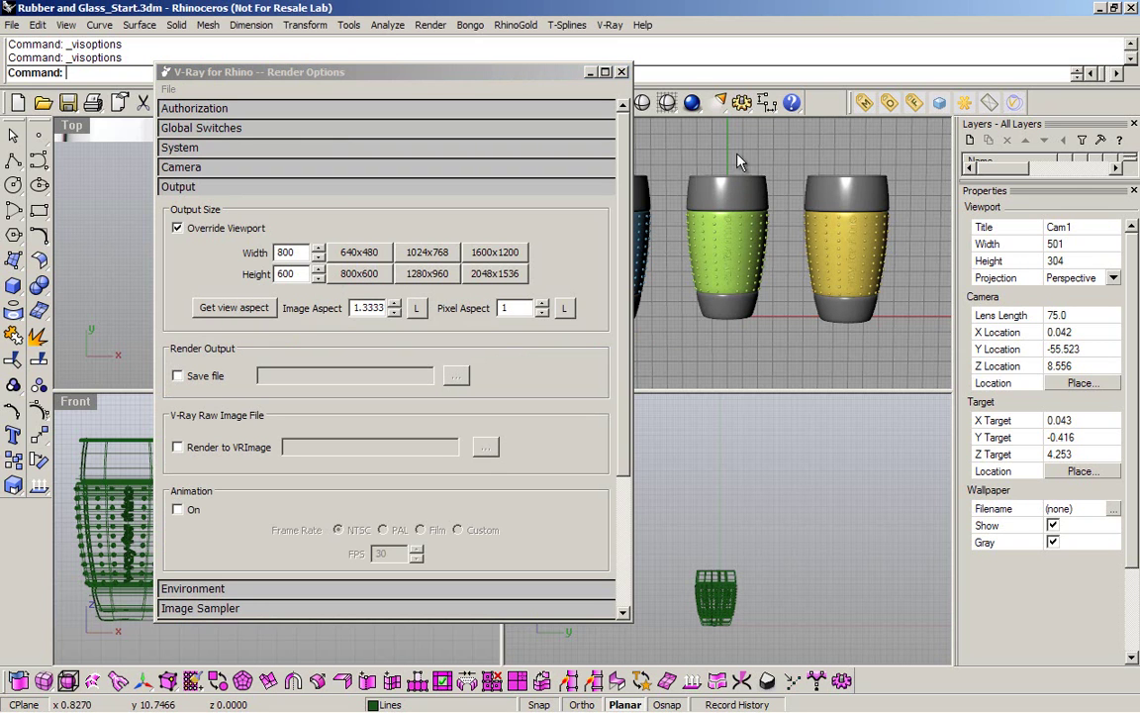
click(226, 315)
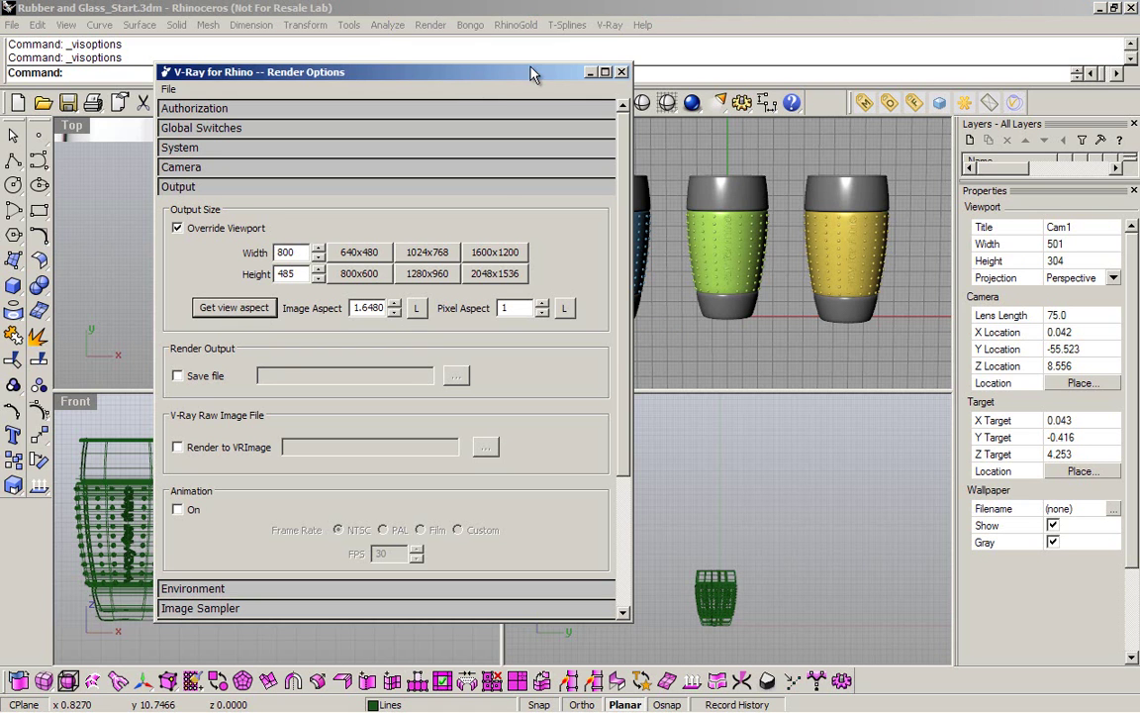
drag(535, 71, 438, 159)
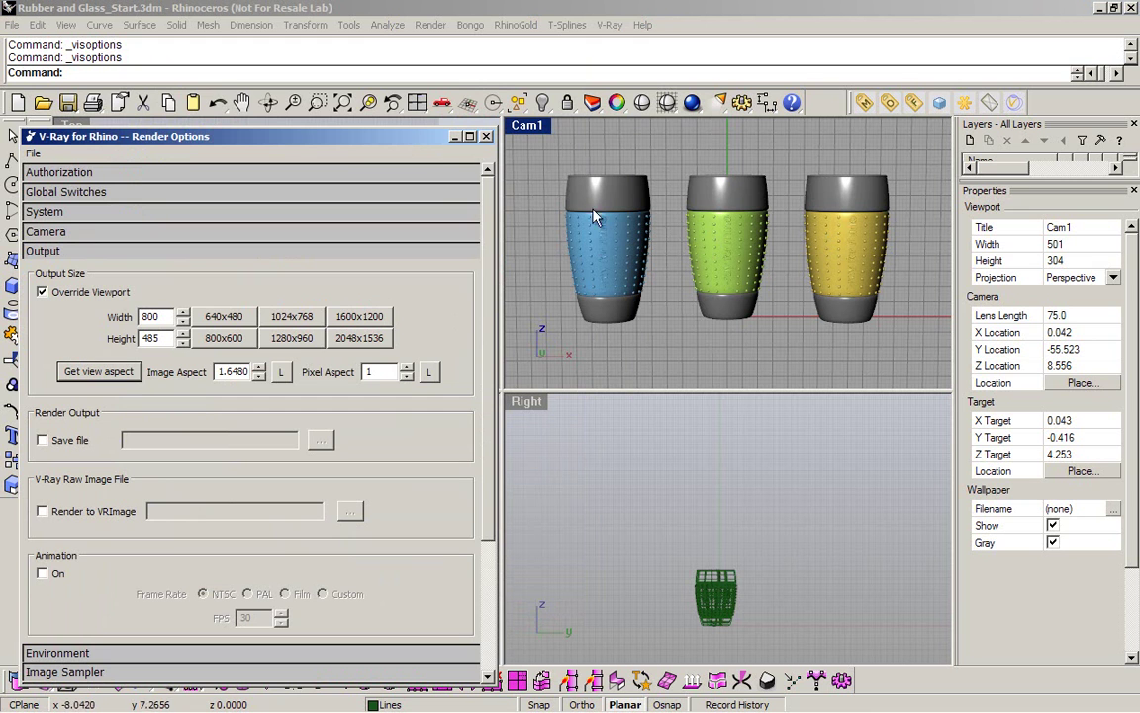
drag(313, 139, 442, 45)
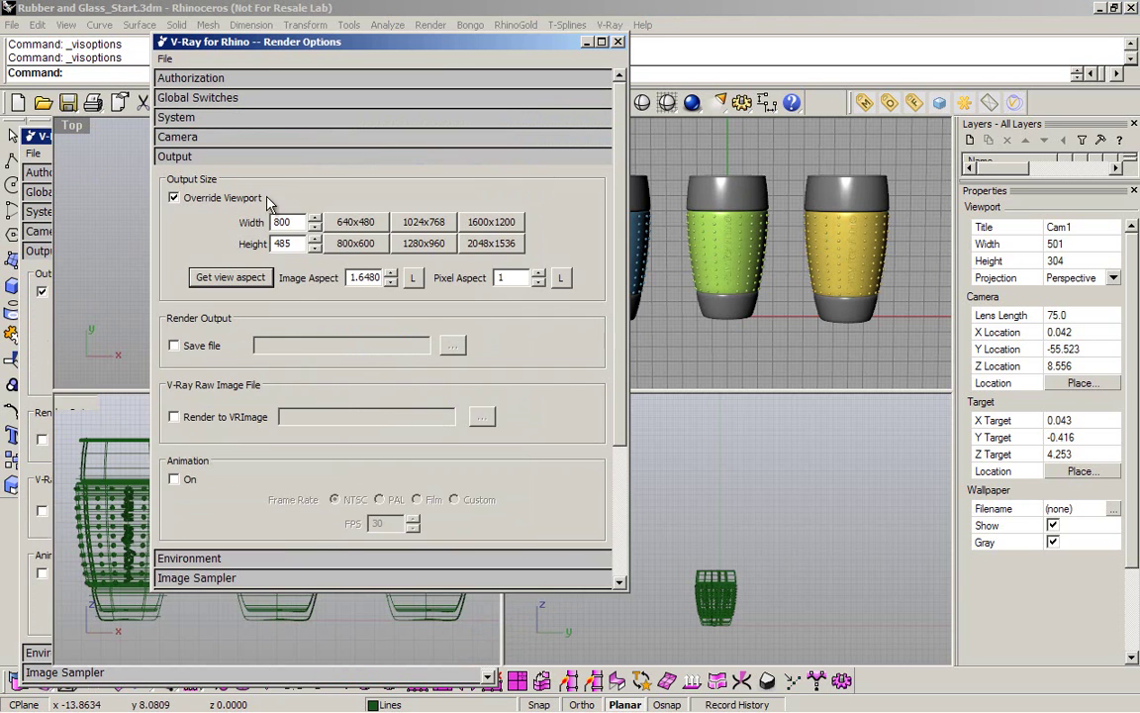
Step: In the Irradiance Map settings, set Max Rate to -1 and Min Rate to -6
click(224, 159)
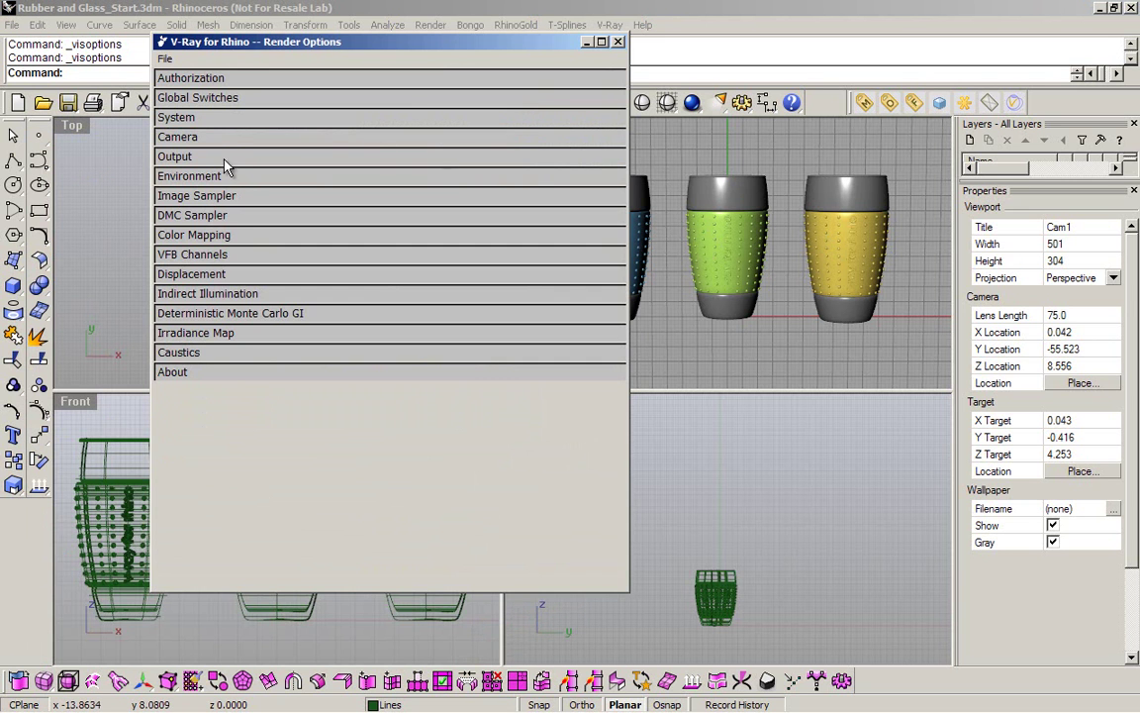
click(234, 337)
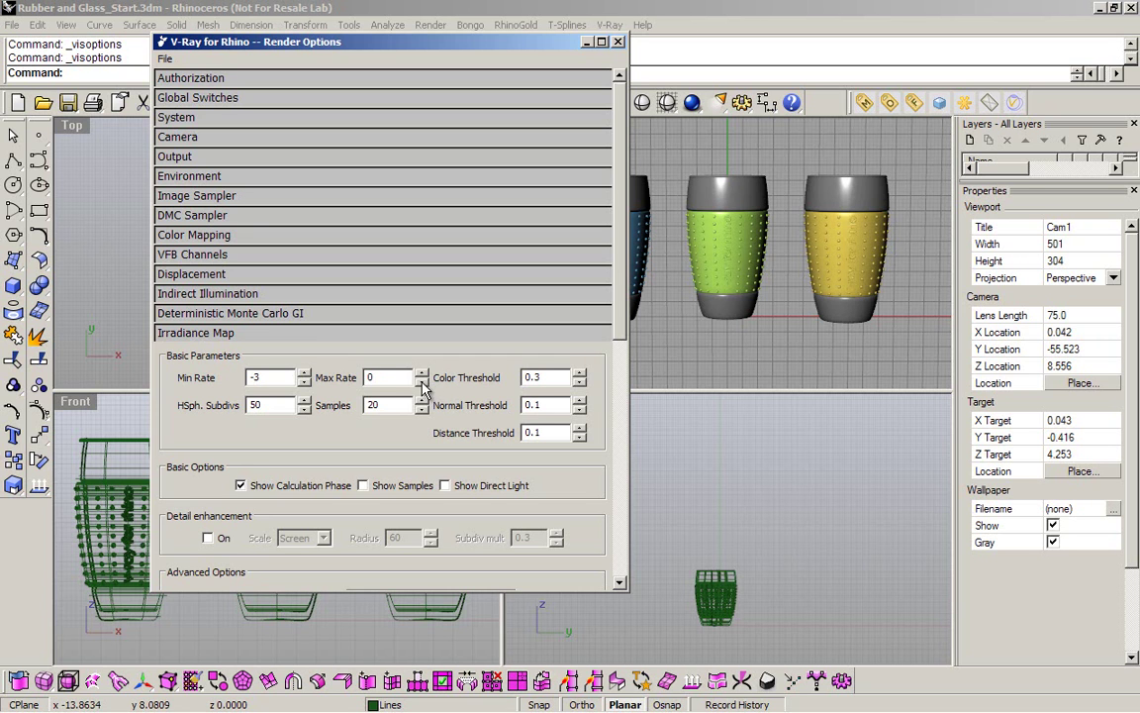
click(422, 384)
click(304, 384)
click(304, 384)
click(304, 384)
Step: Set Deterministic Monte Carlo GI Secondary Bounces to 2, then collapse the rollout
click(220, 333)
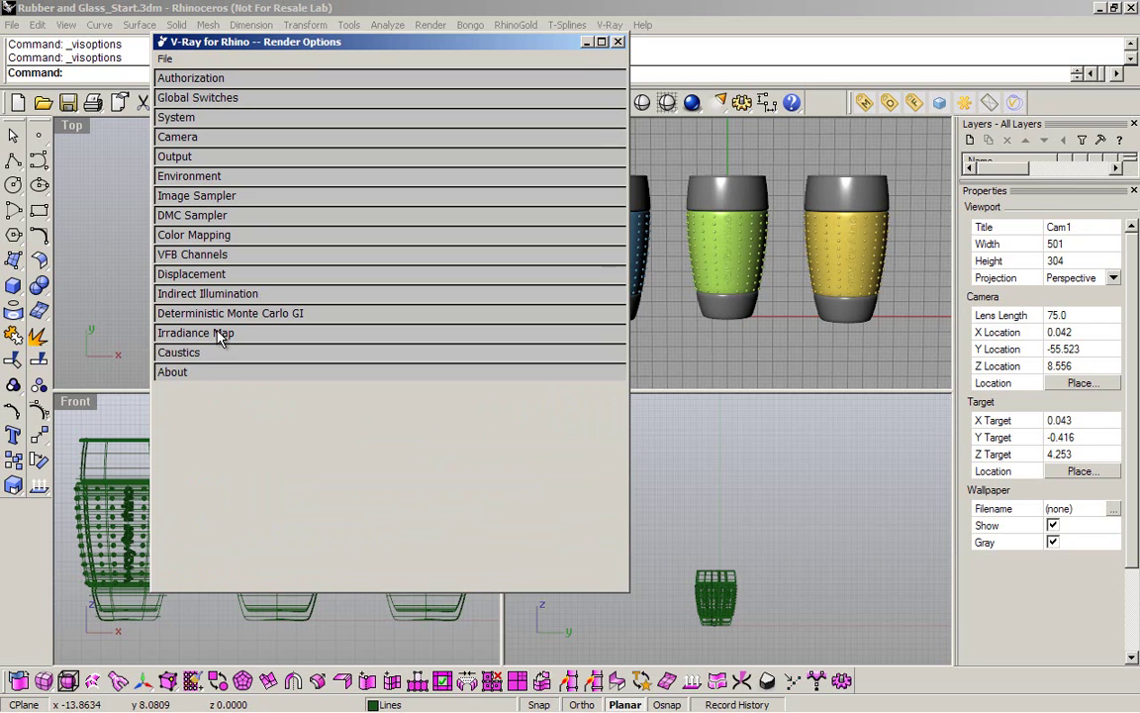
click(272, 315)
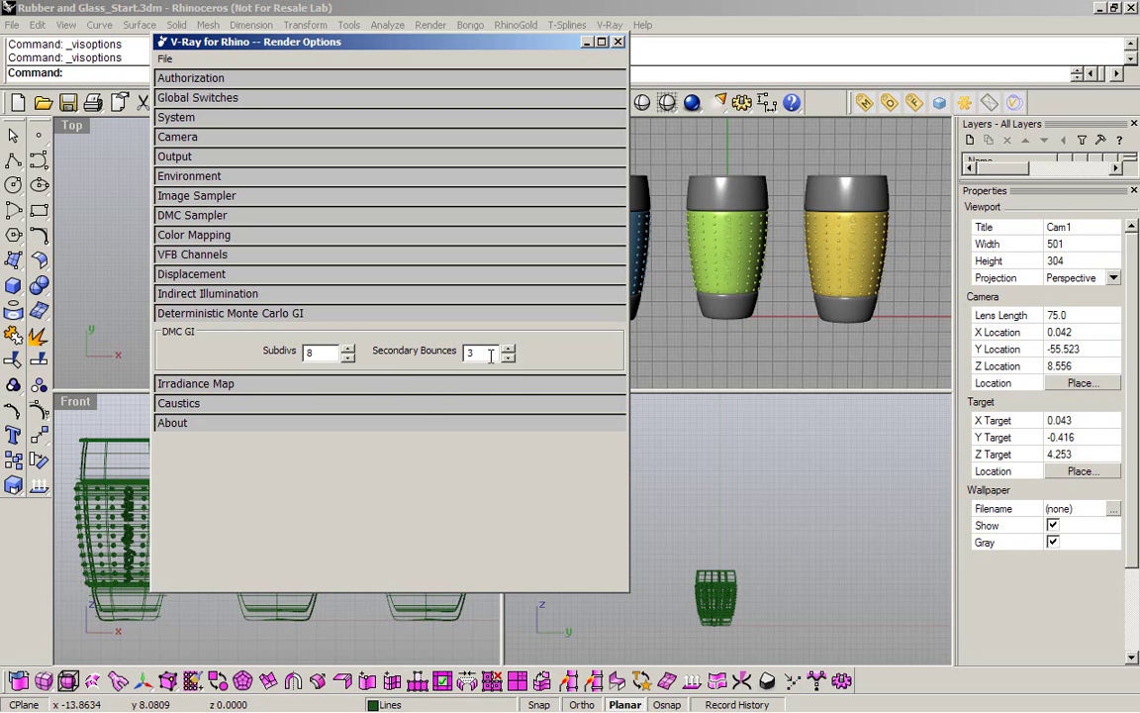
click(508, 359)
click(247, 311)
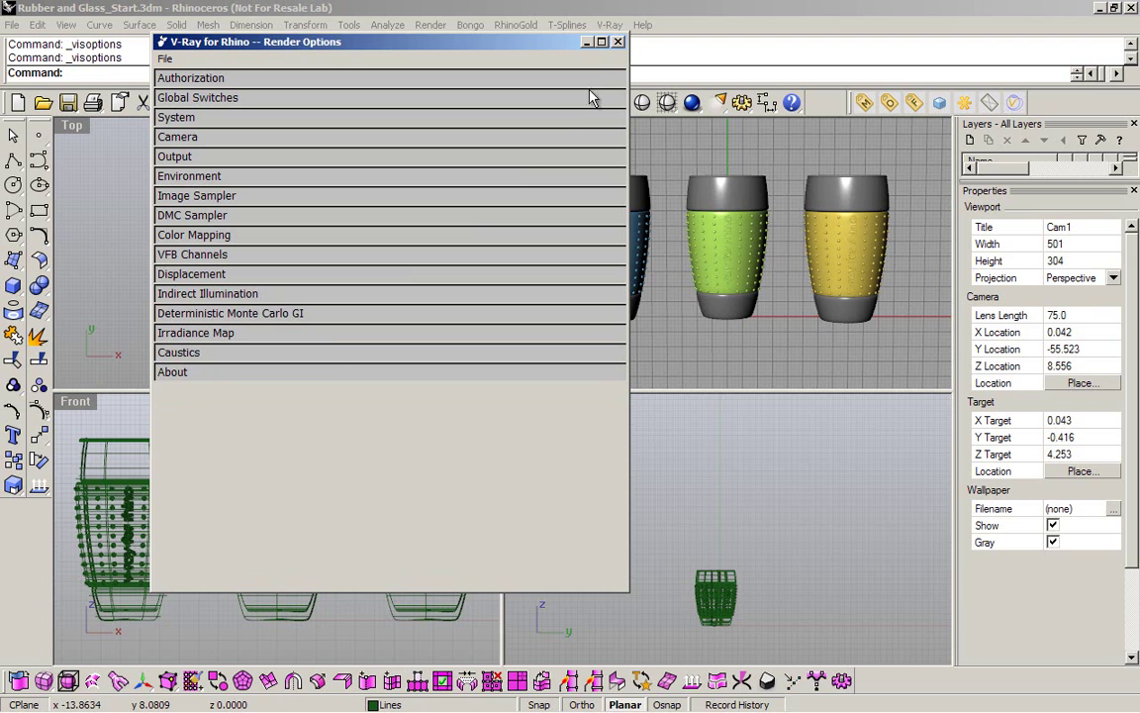
Step: Close the render options and start a polyline in the side view from a base point with Ortho on
click(618, 42)
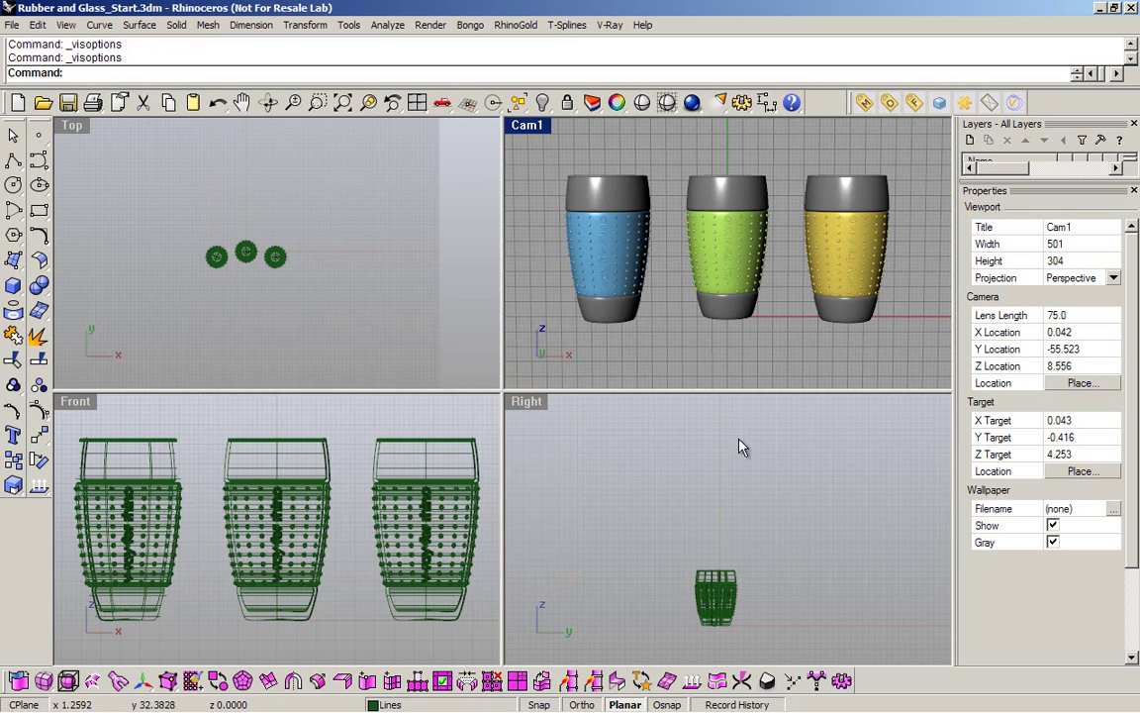
scroll(683, 490, down, 2)
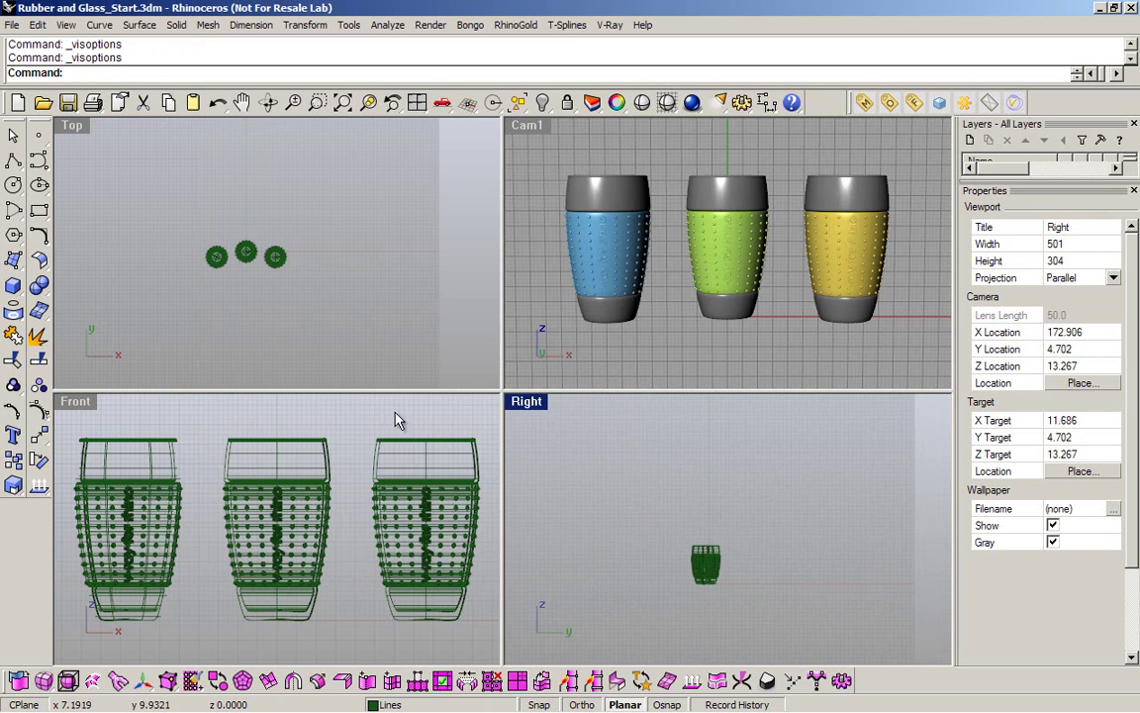
click(17, 168)
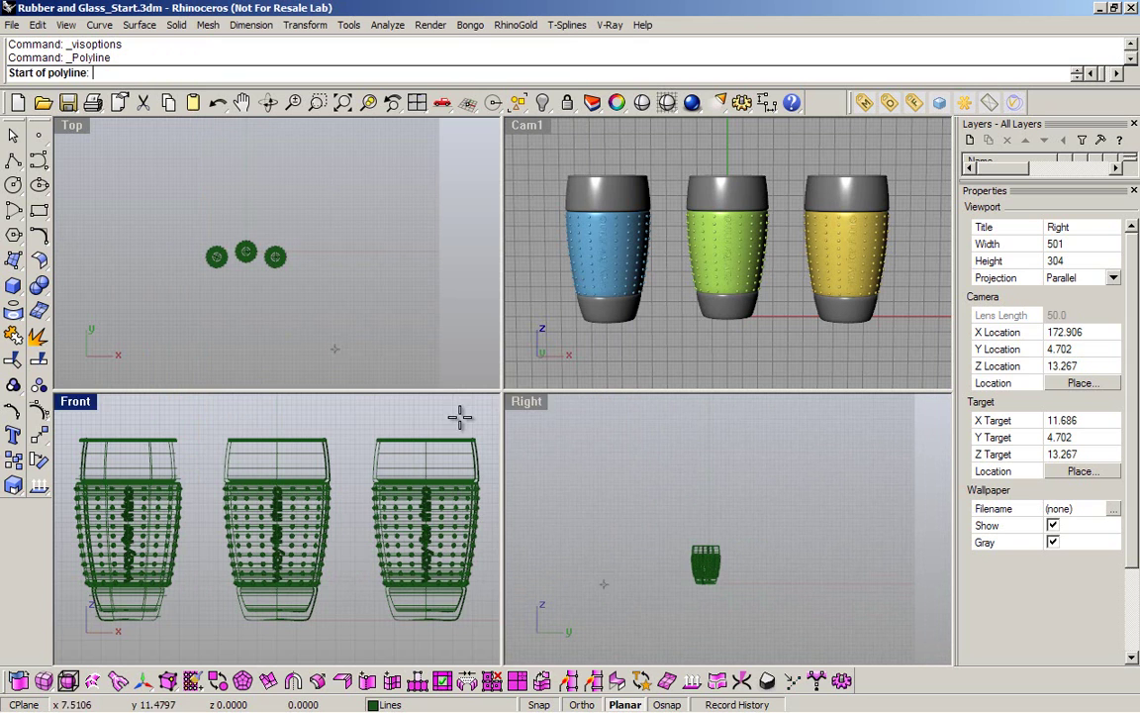
middle_click(727, 594)
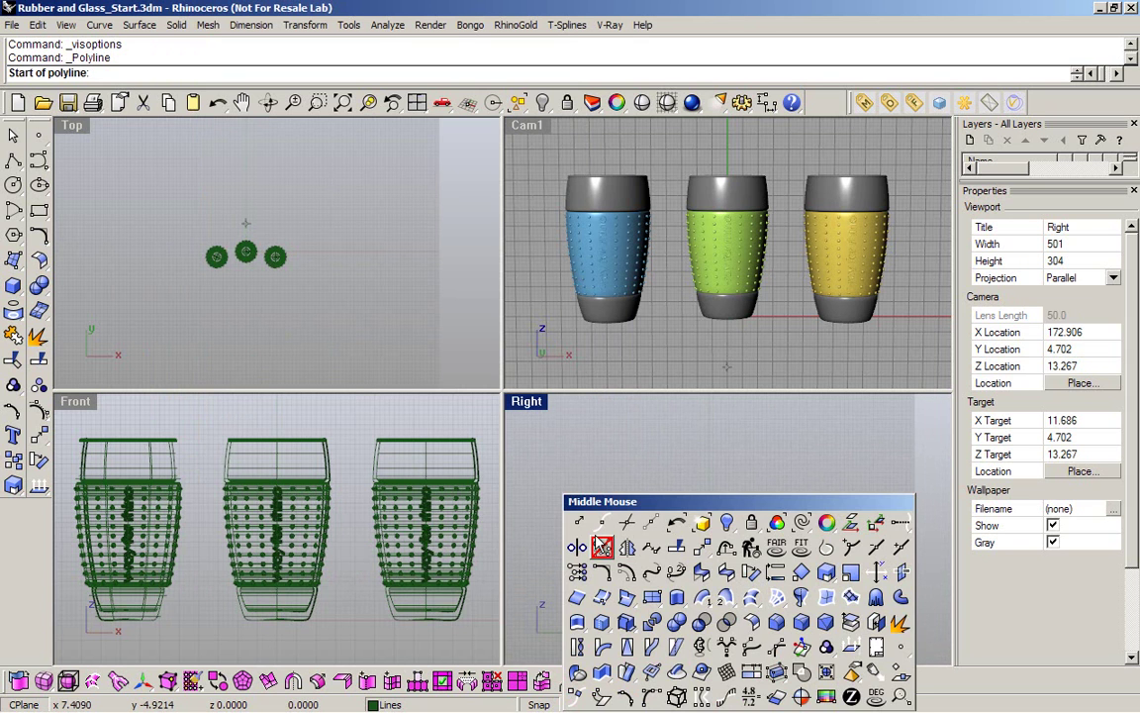
click(726, 594)
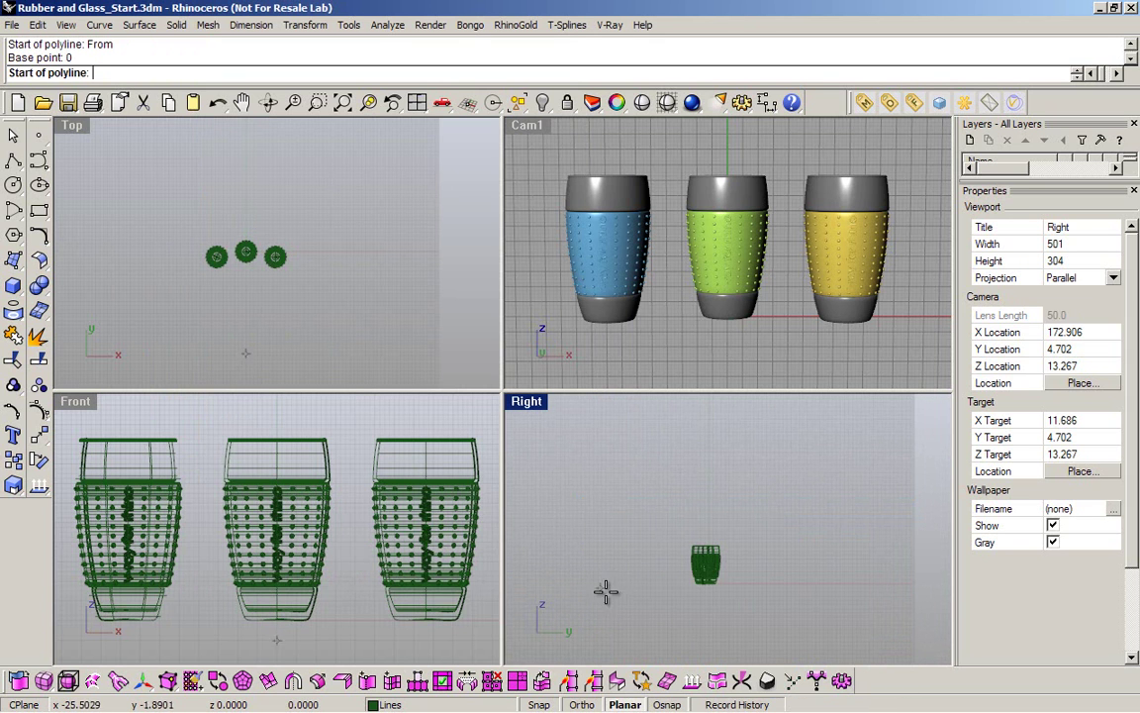
key(F8)
Step: Draw the L-shaped floor-and-back-wall polyline around the glasses and switch the side view to Top
click(588, 580)
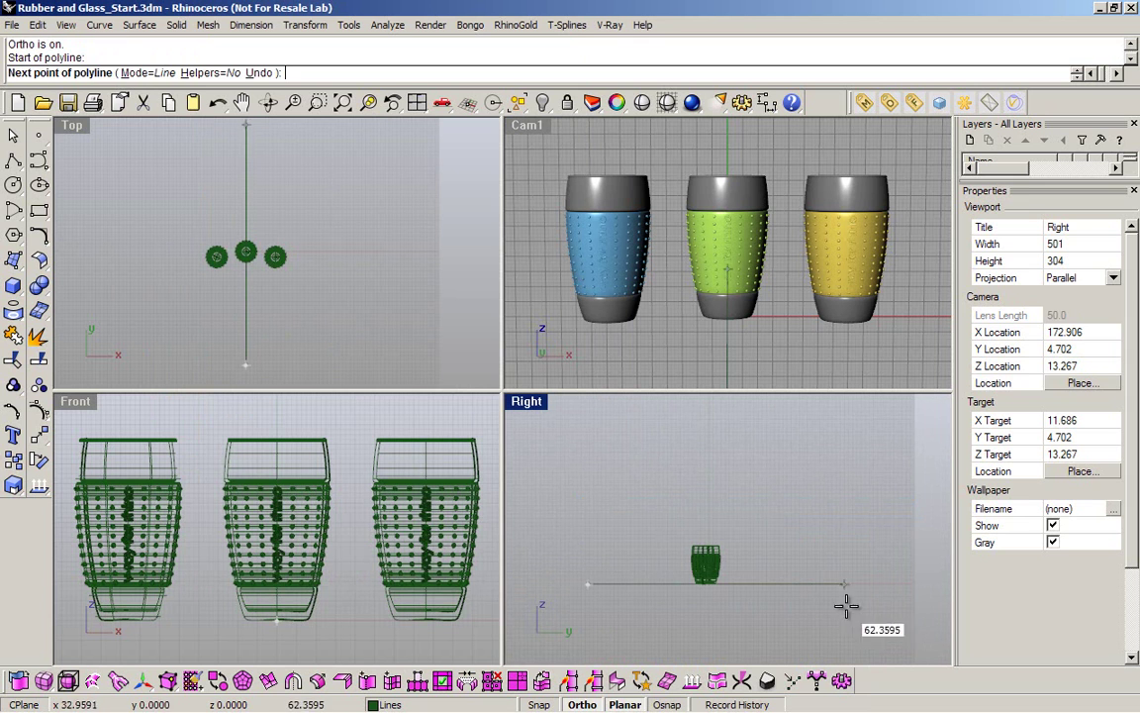
click(873, 583)
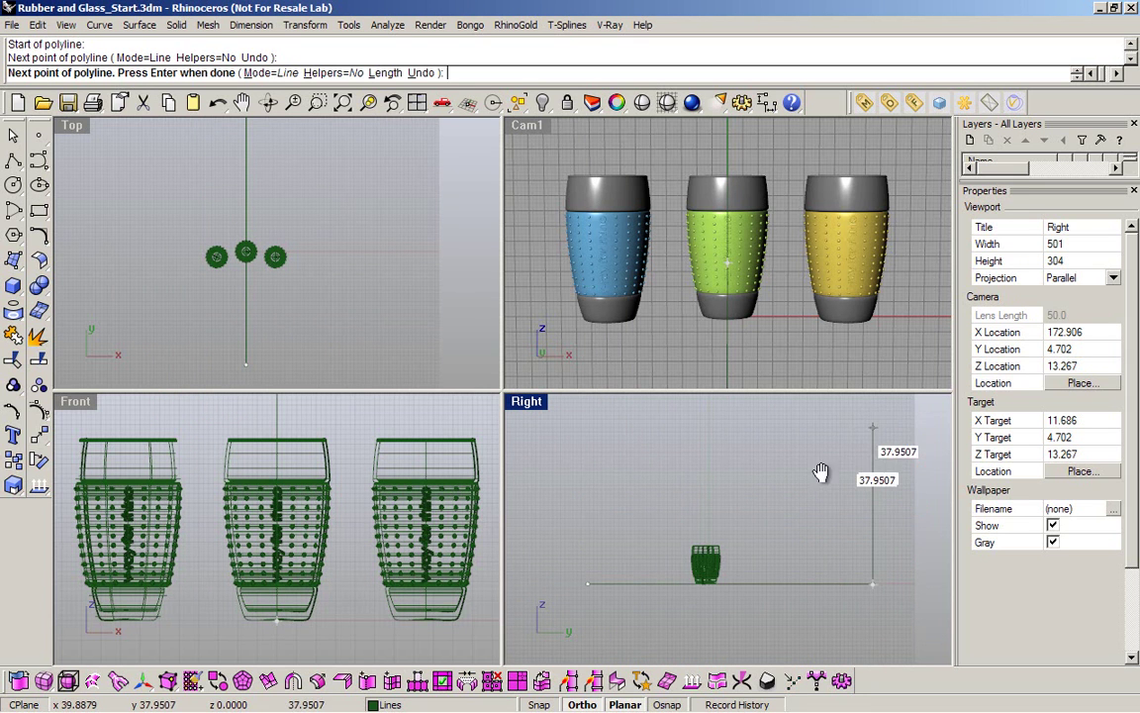
key(Left)
key(Down)
click(849, 456)
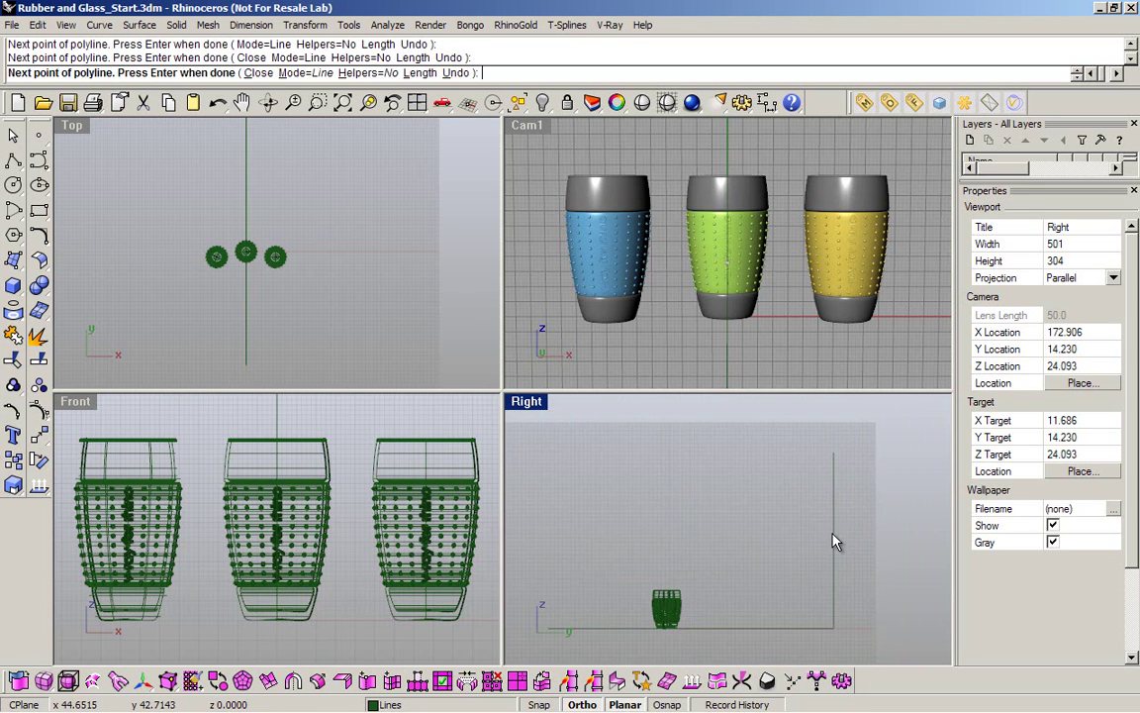
key(Return)
key(ctrl+alt+e)
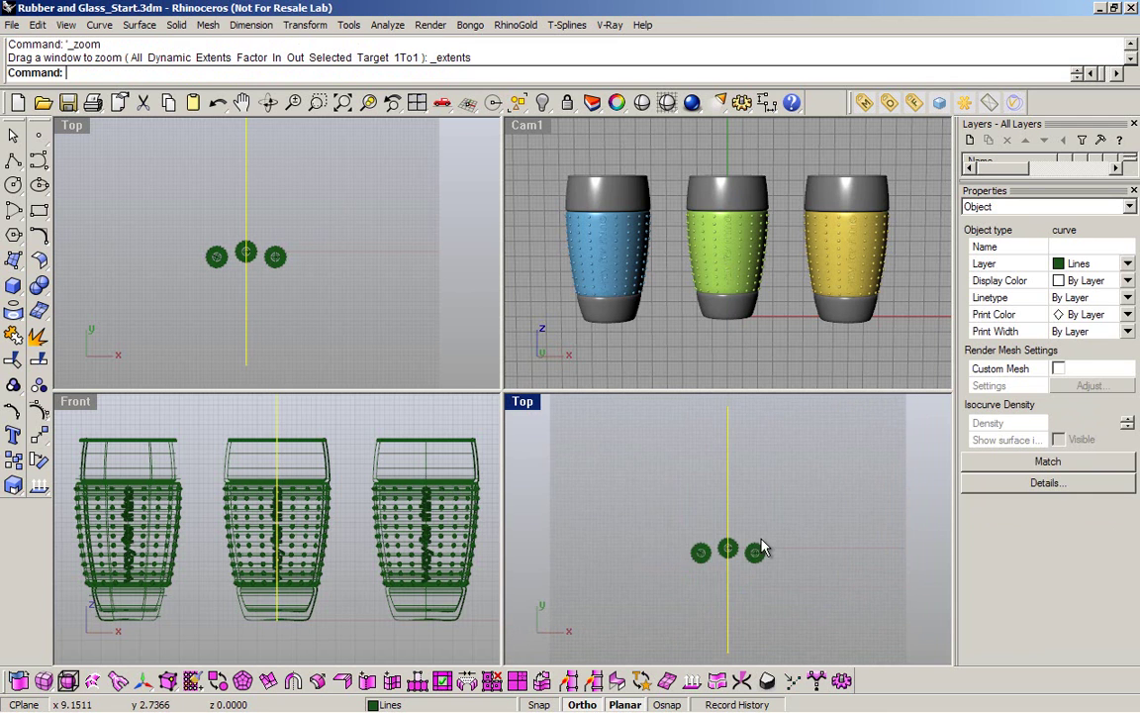
Step: Extrude the profile both sides into an uncapped backdrop, maximize Perspective, and delete the curve
middle_click(688, 540)
click(695, 527)
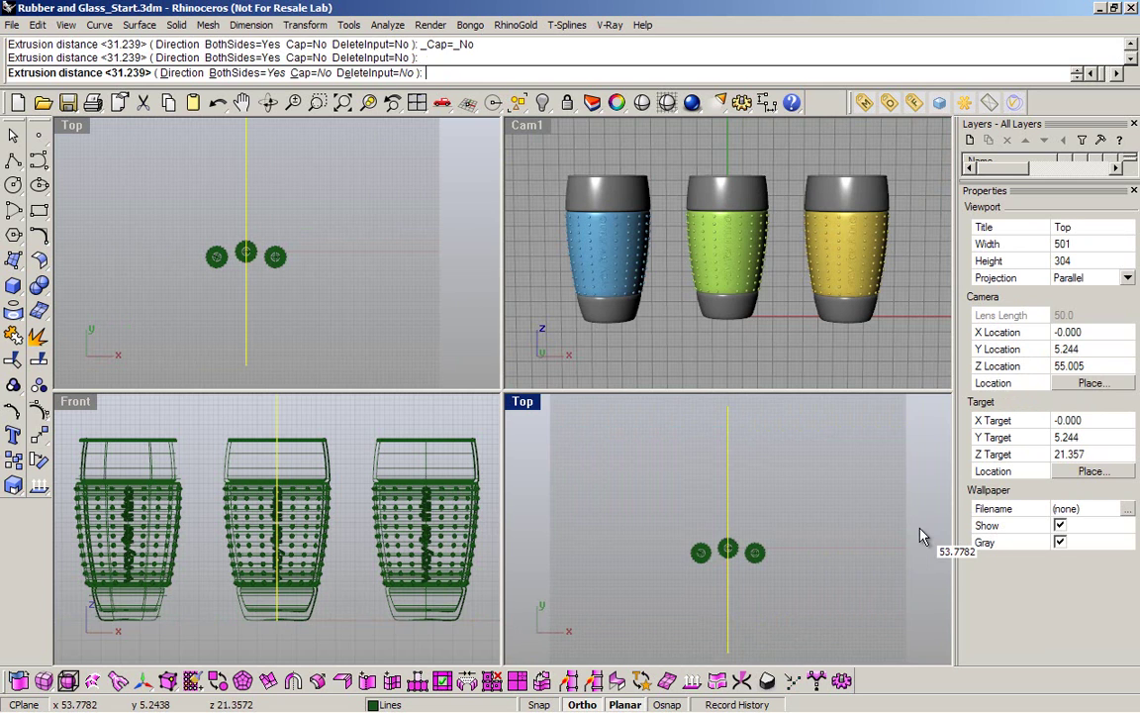
key(ctrl+F4)
key(Return)
key(ctrl+shift+e)
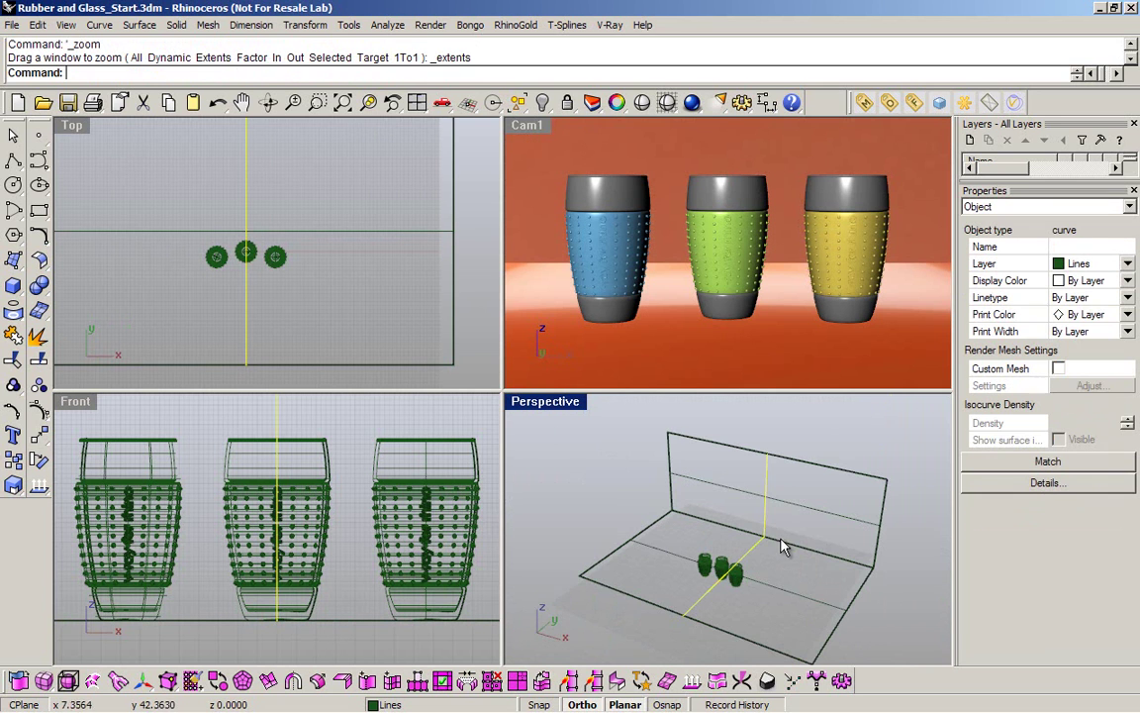
double_click(541, 401)
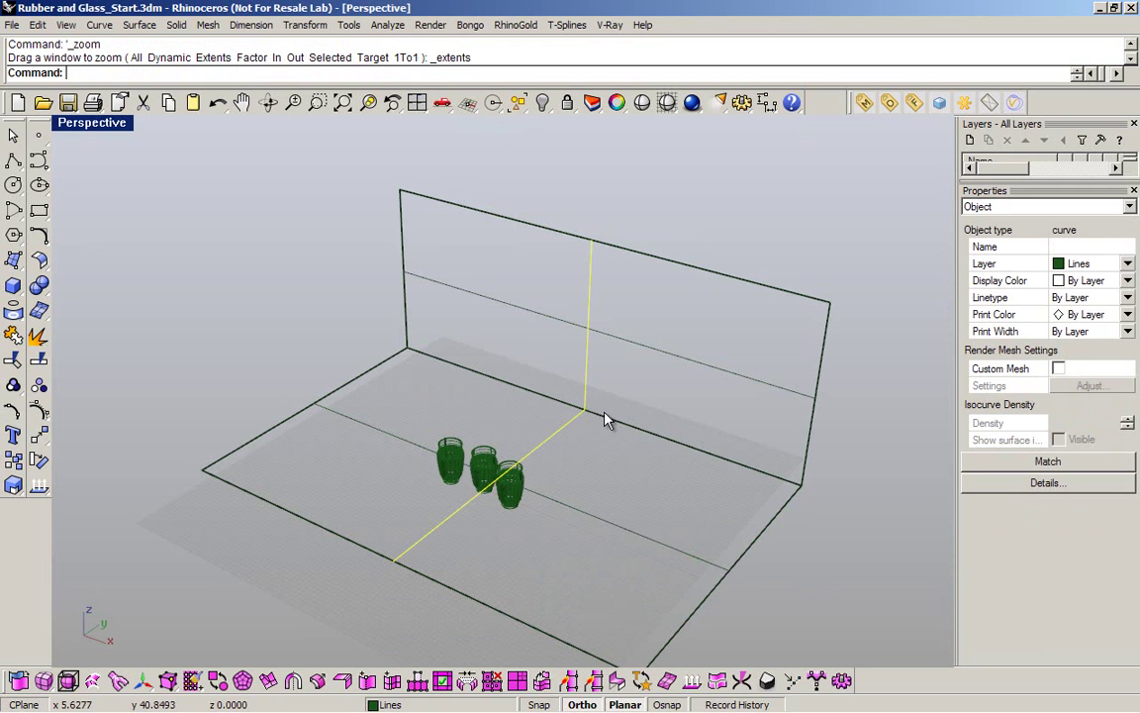
key(Delete)
Step: Start FilletEdge and select the floor-to-wall edge of the backdrop
middle_click(665, 442)
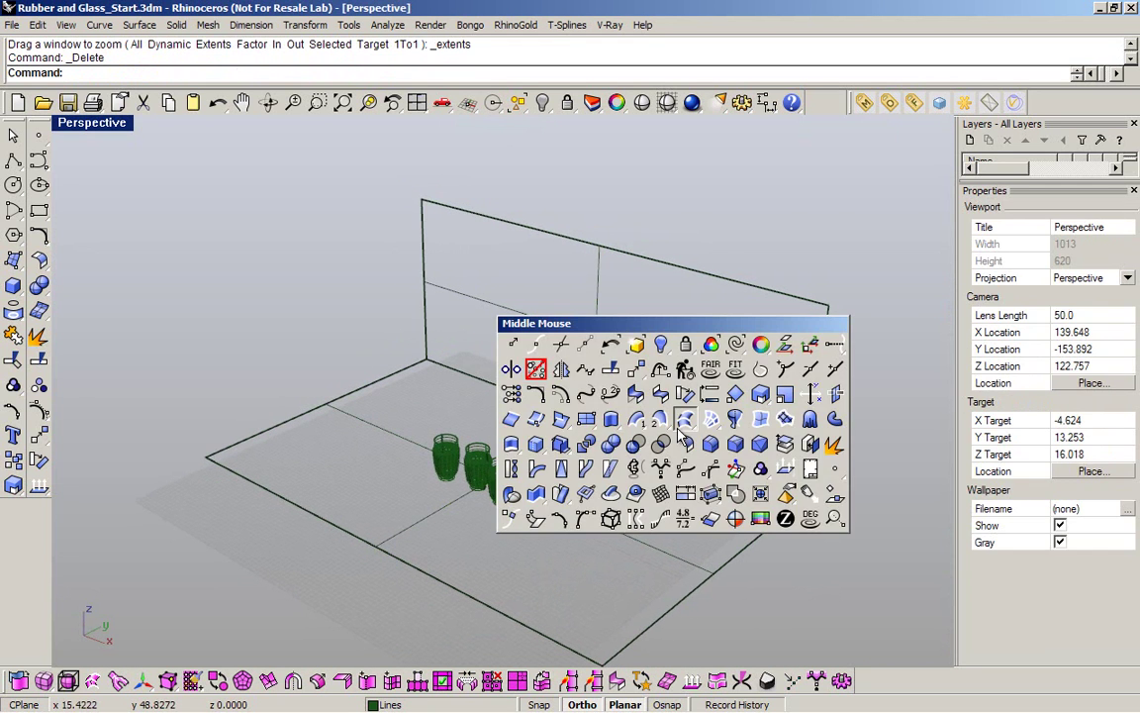
click(719, 473)
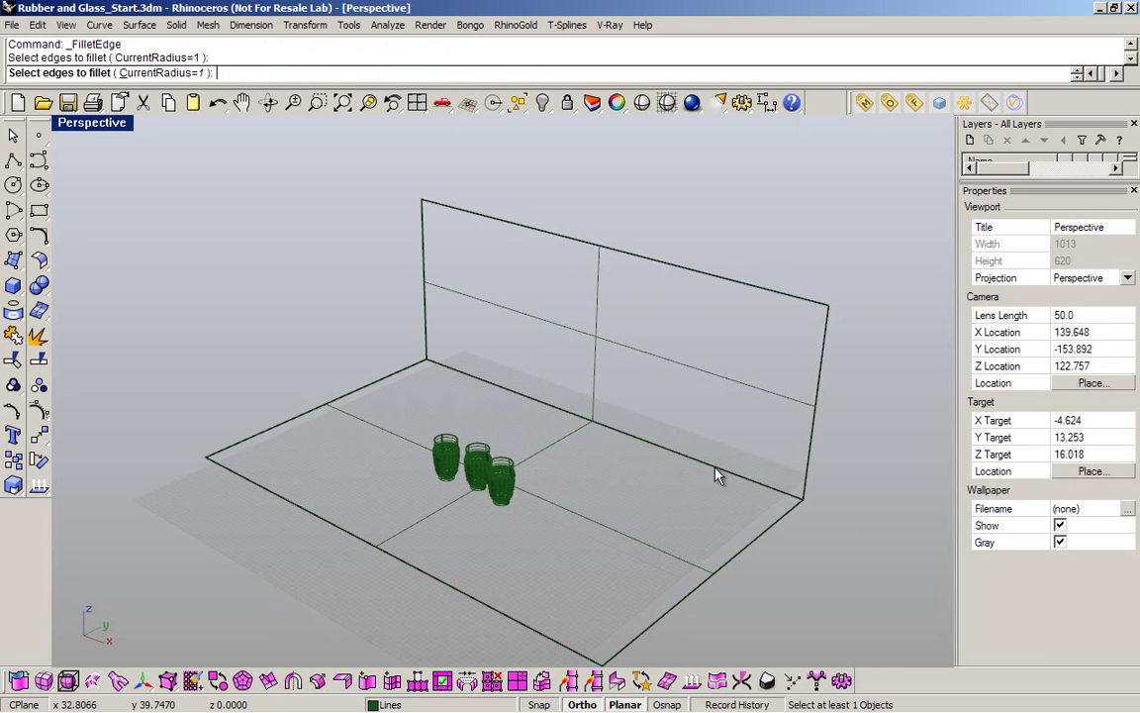
click(718, 472)
mouse_move(615, 445)
right_down()
mouse_move(592, 416)
mouse_move(611, 435)
right_up()
key(Return)
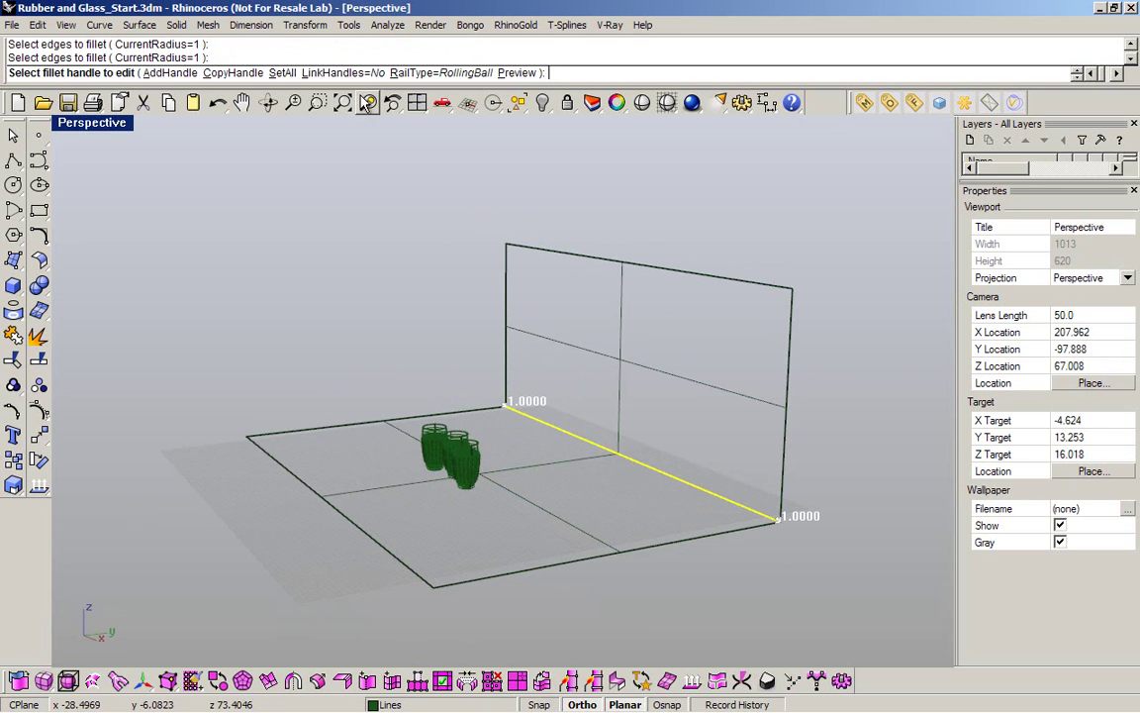
Step: Set the fillet radius to 10 for both handles and apply it
click(281, 73)
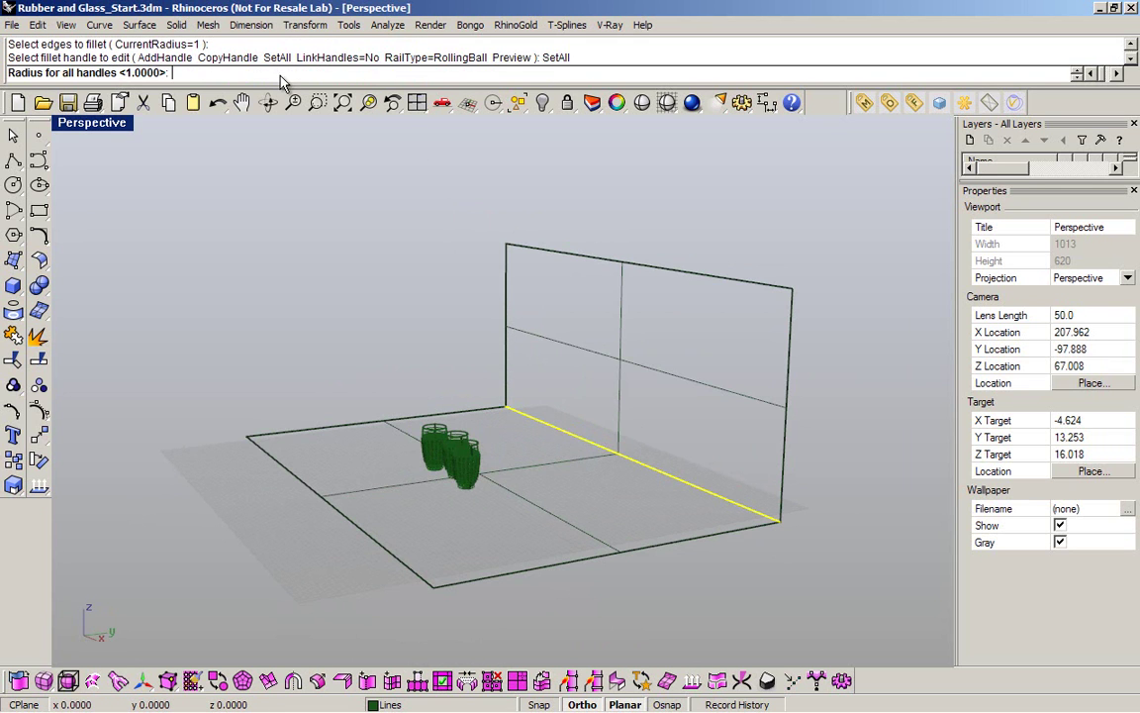
text(7)
key(Return)
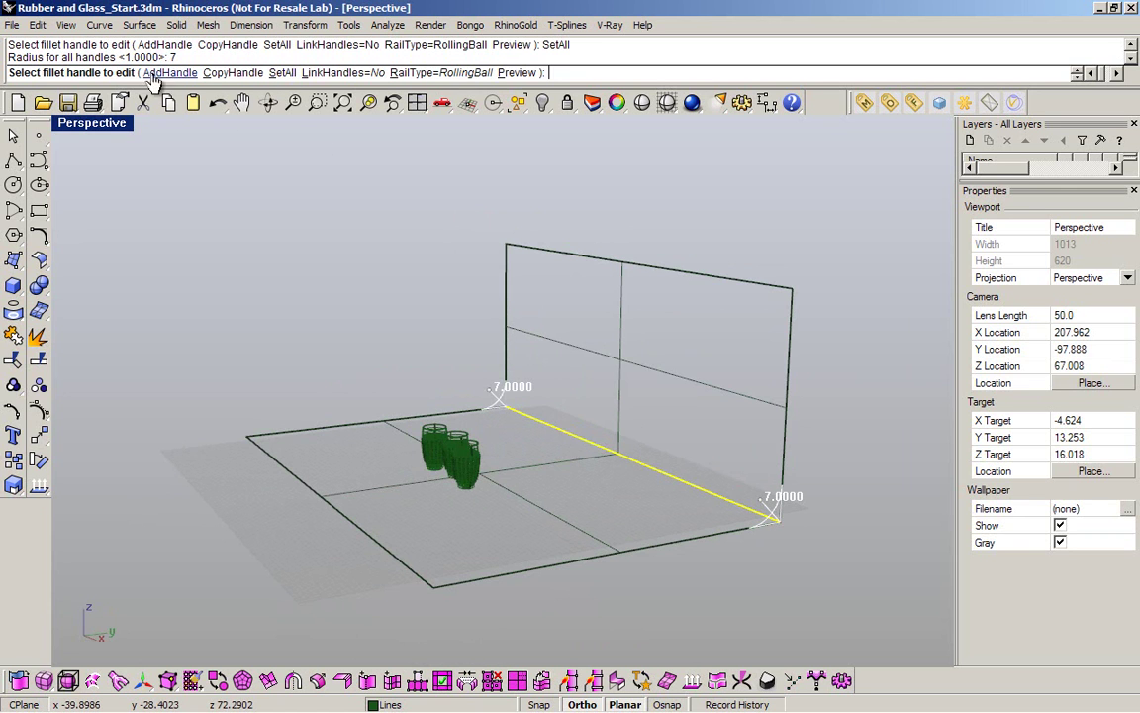
click(282, 73)
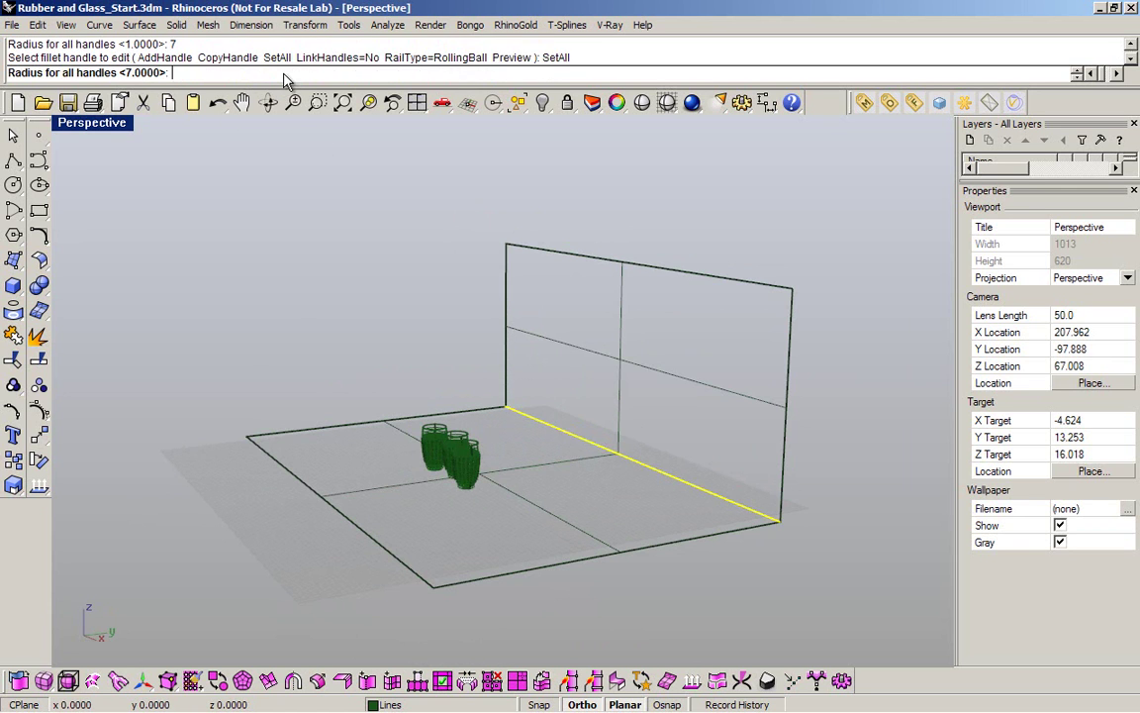
text(10)
key(Return)
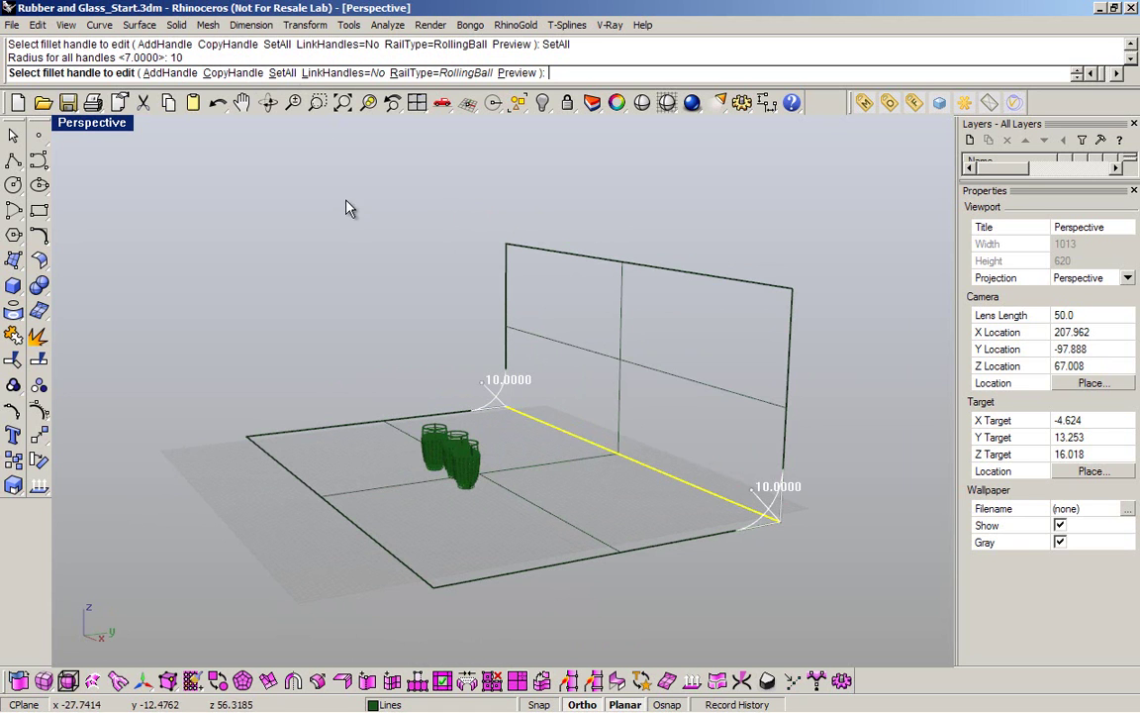
key(Return)
right_drag(524, 525, 633, 579)
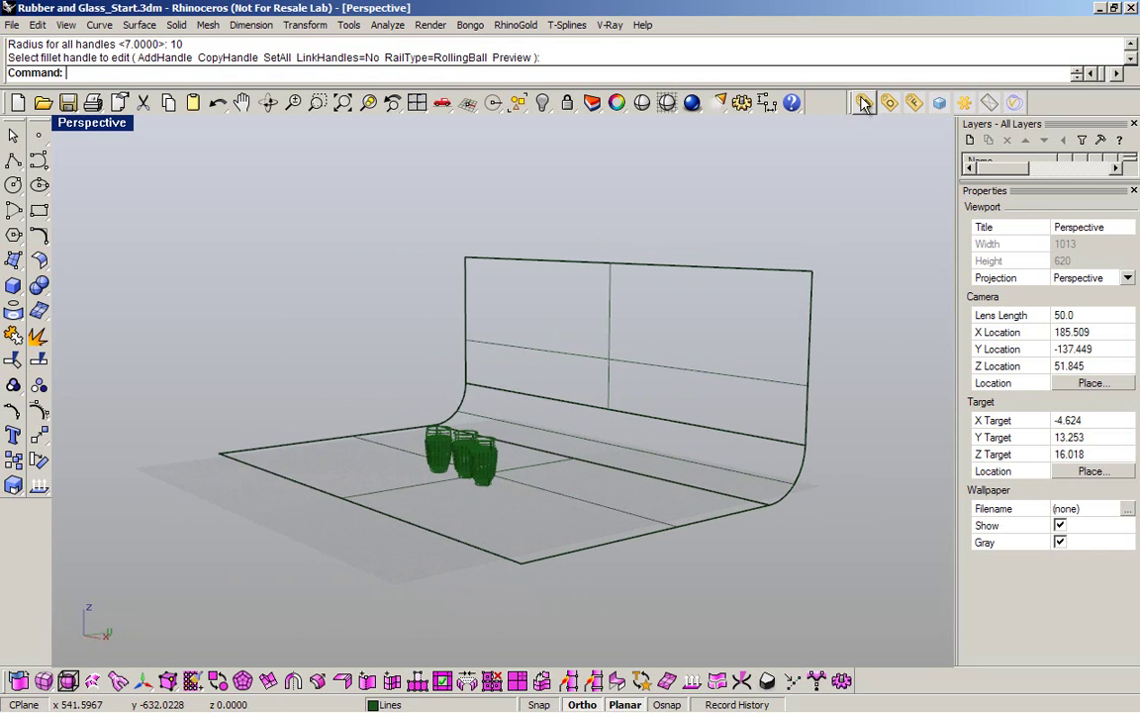
Step: Preview the V-Ray Floor material, apply it to the backdrop surface, and restore four viewports
click(767, 102)
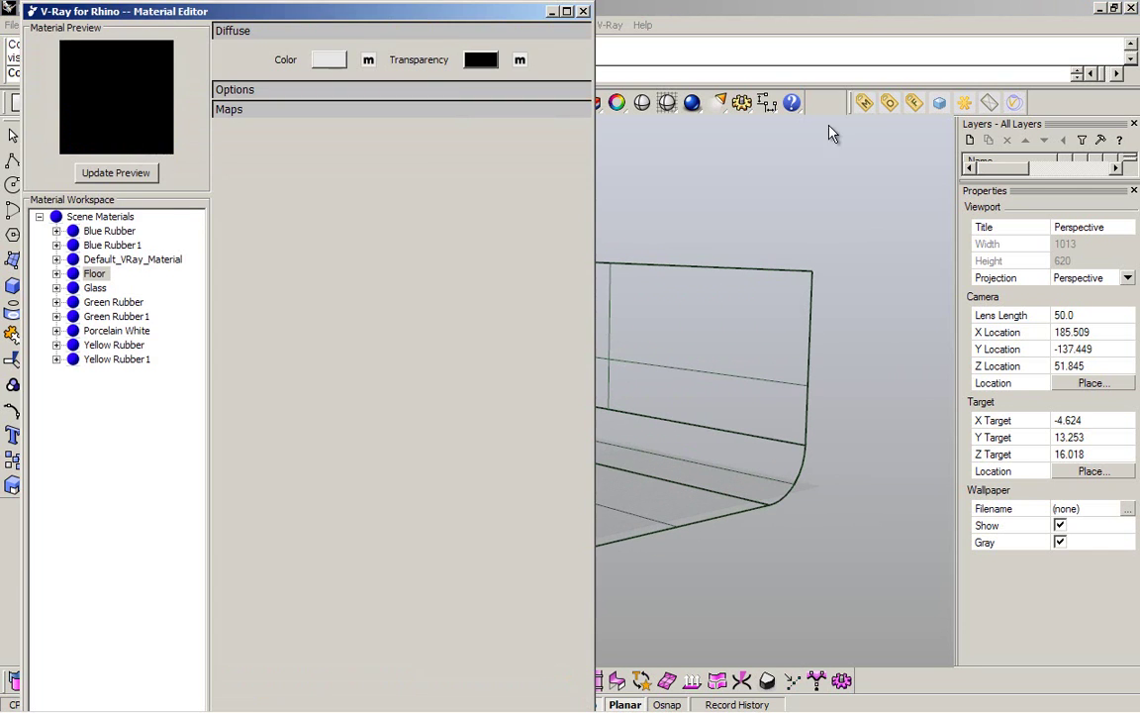
click(94, 270)
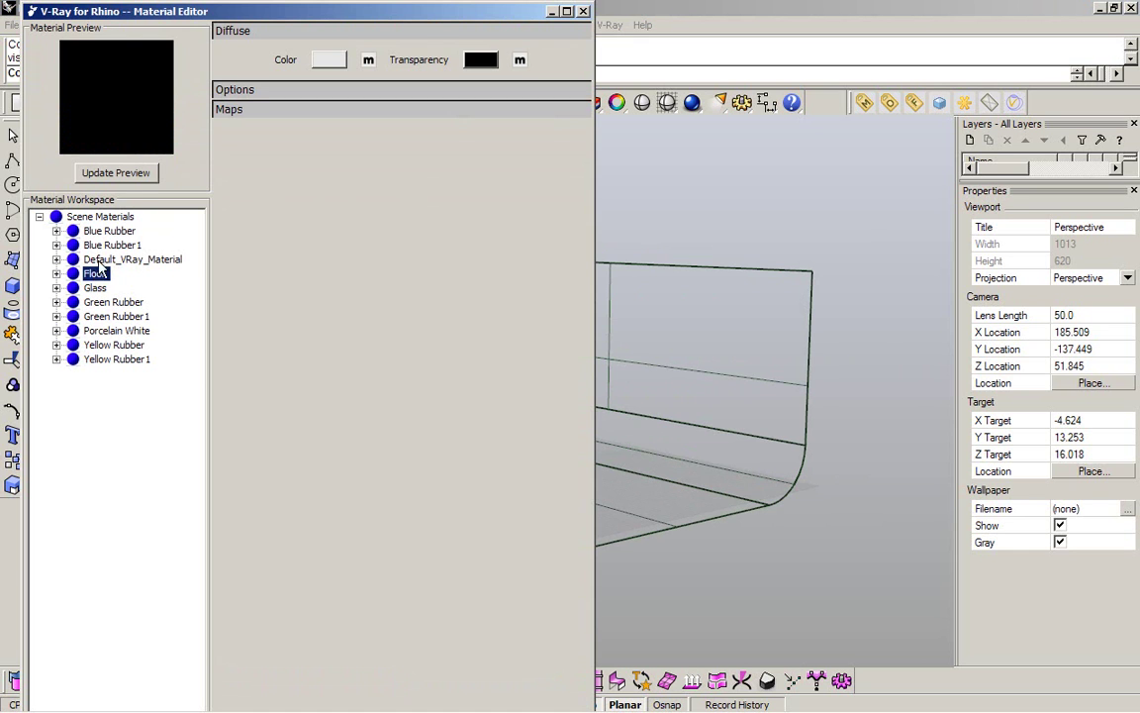
click(116, 172)
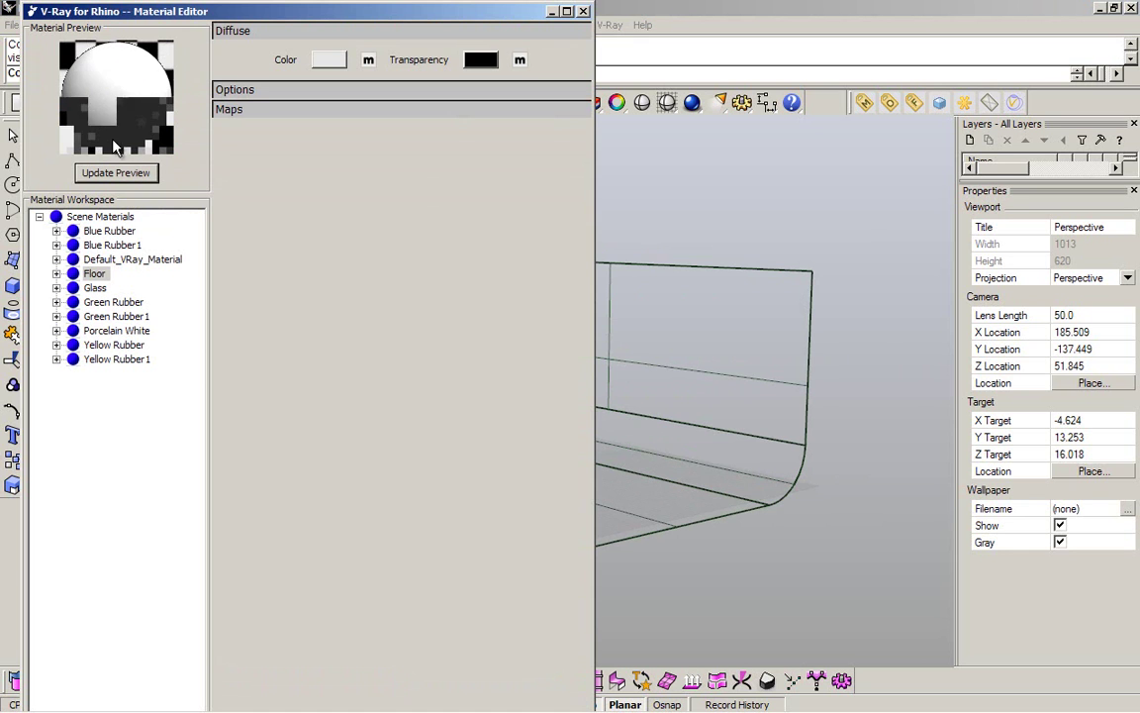
click(701, 424)
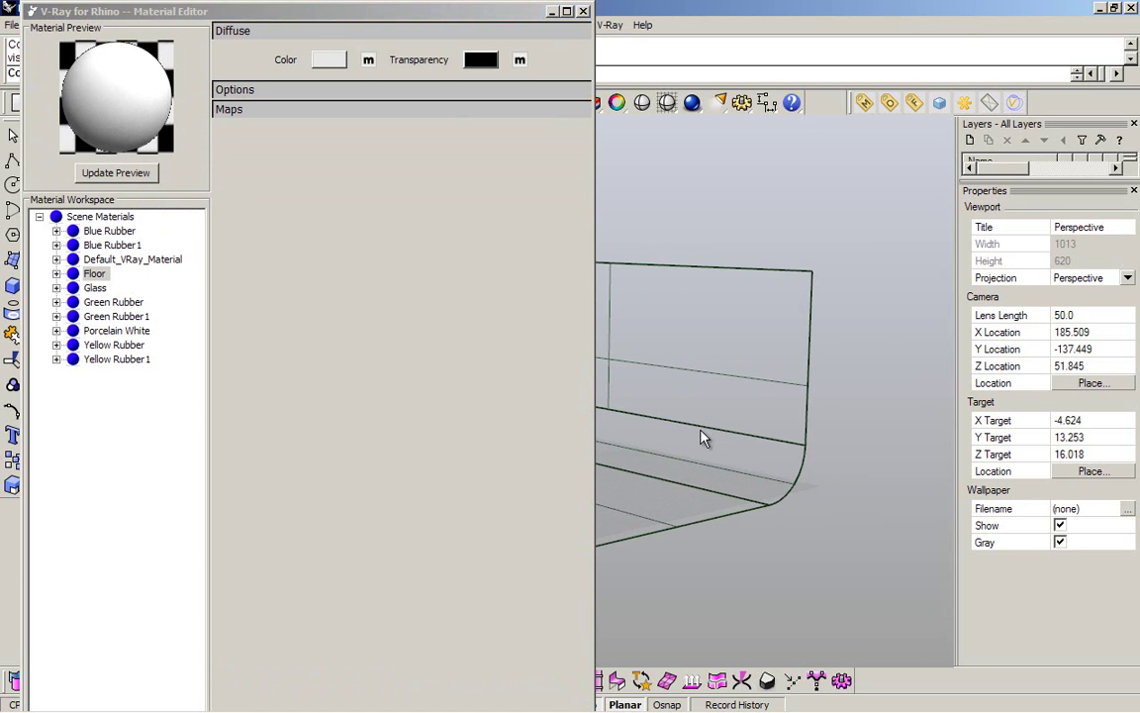
right_click(87, 269)
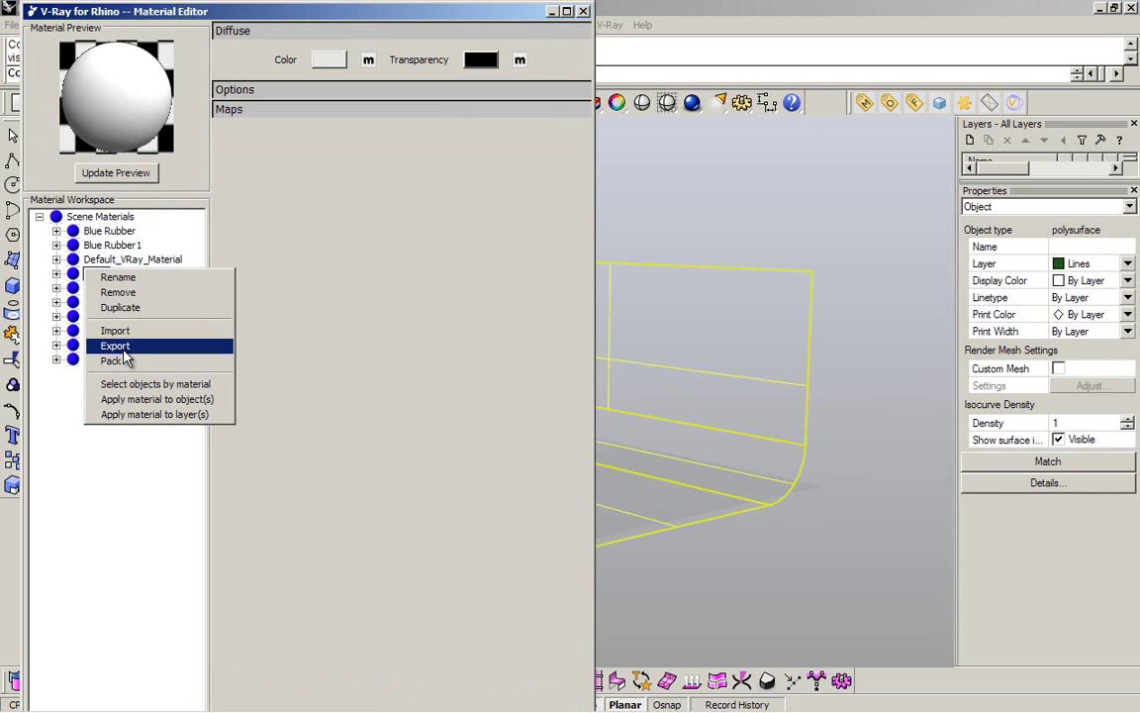
click(159, 399)
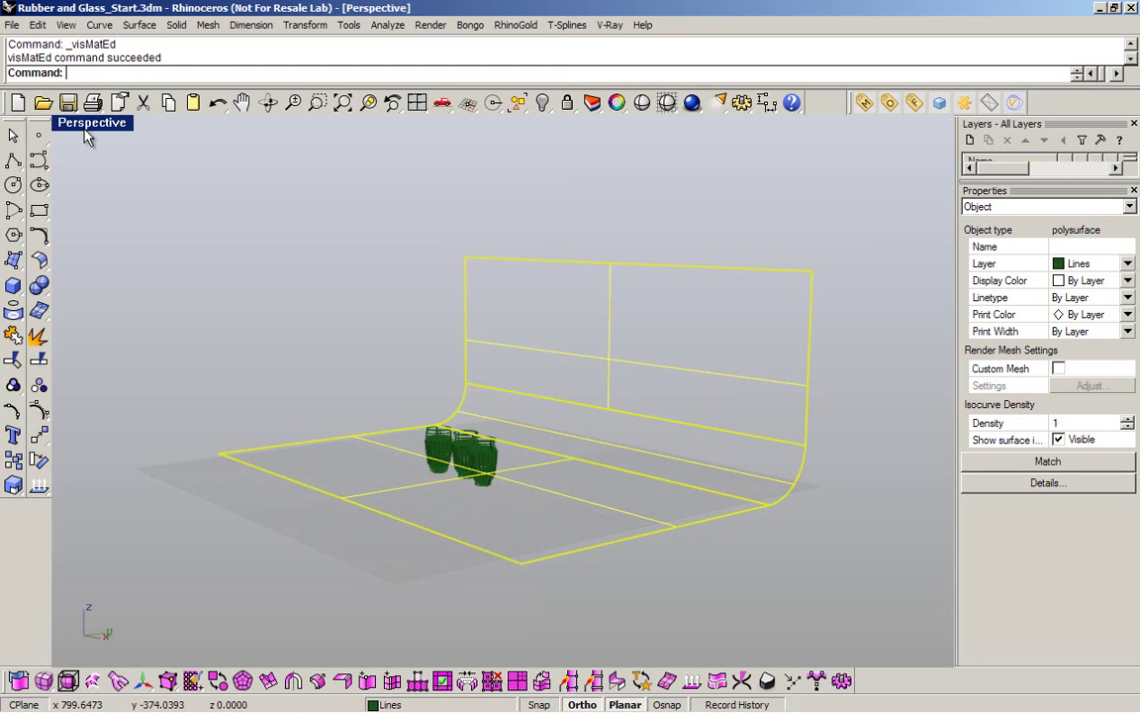
double_click(87, 130)
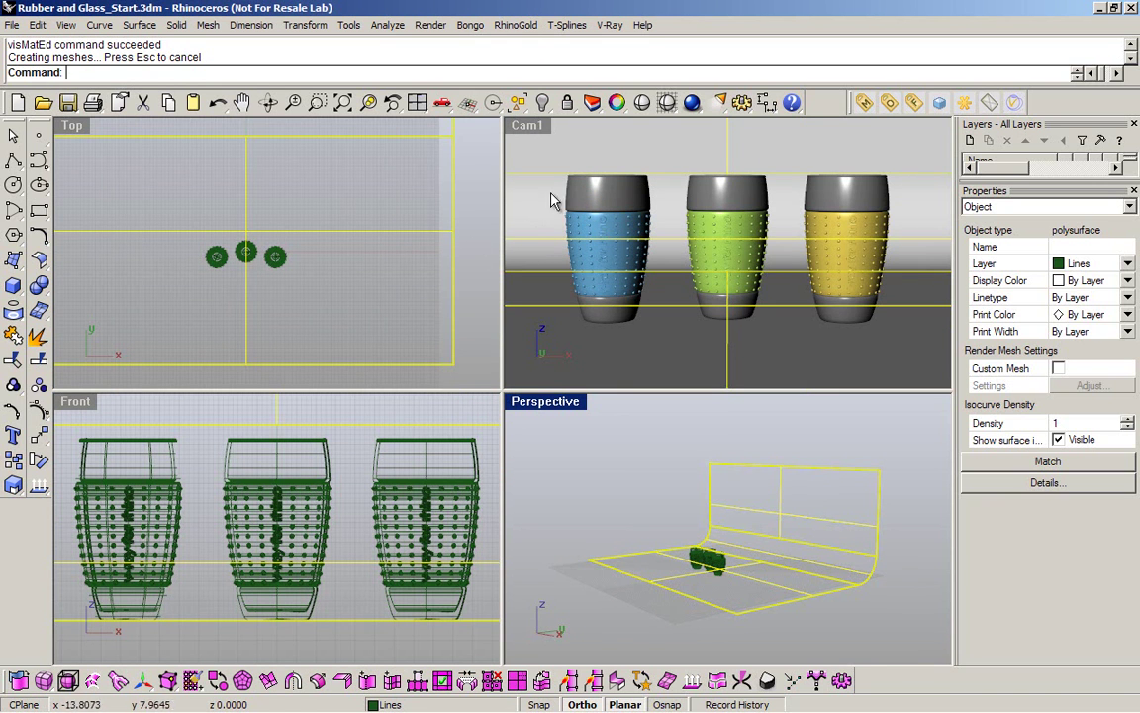
Step: Switch the Perspective viewport to the Right view and zoom to fit the glass and curved backdrop
key(ctrl+F3)
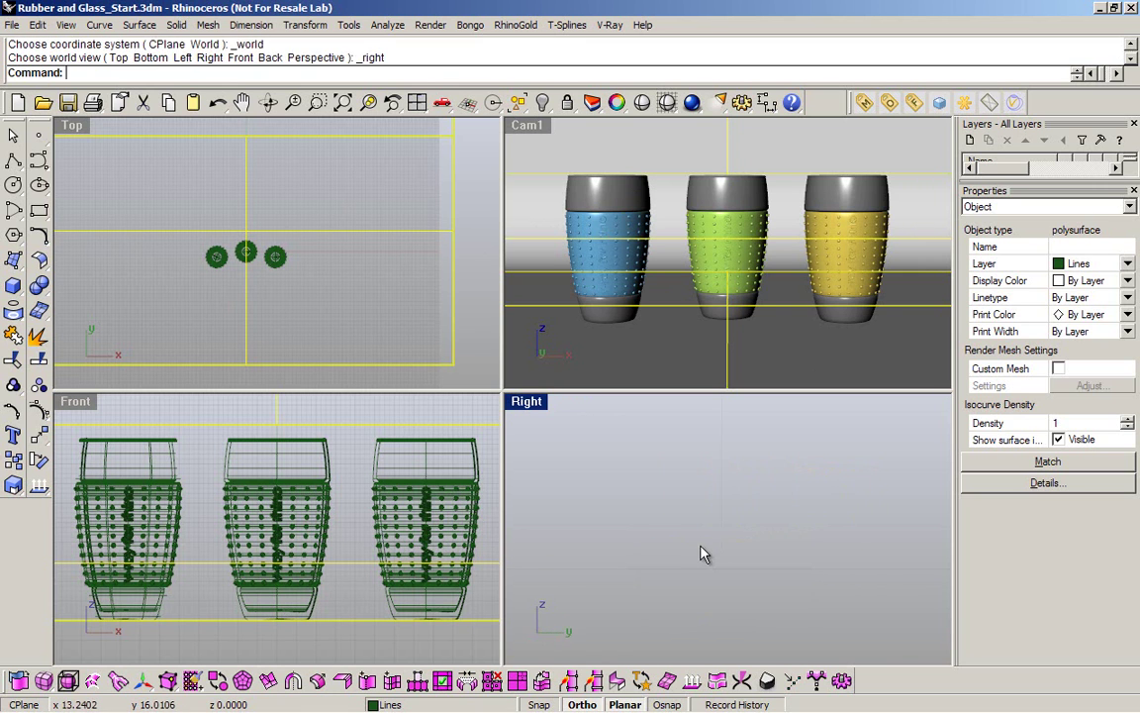
key(ctrl+shift+e)
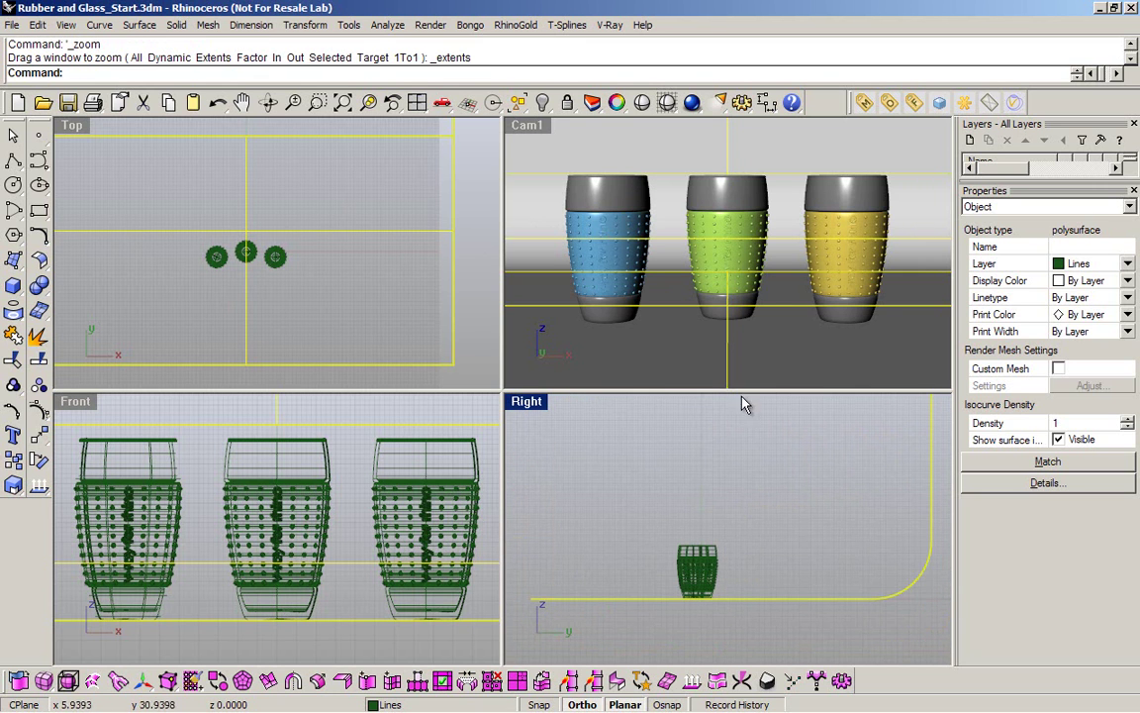
Step: Draw a rectangular V-Ray light in the Right view, from near the floor to above the glass
click(721, 102)
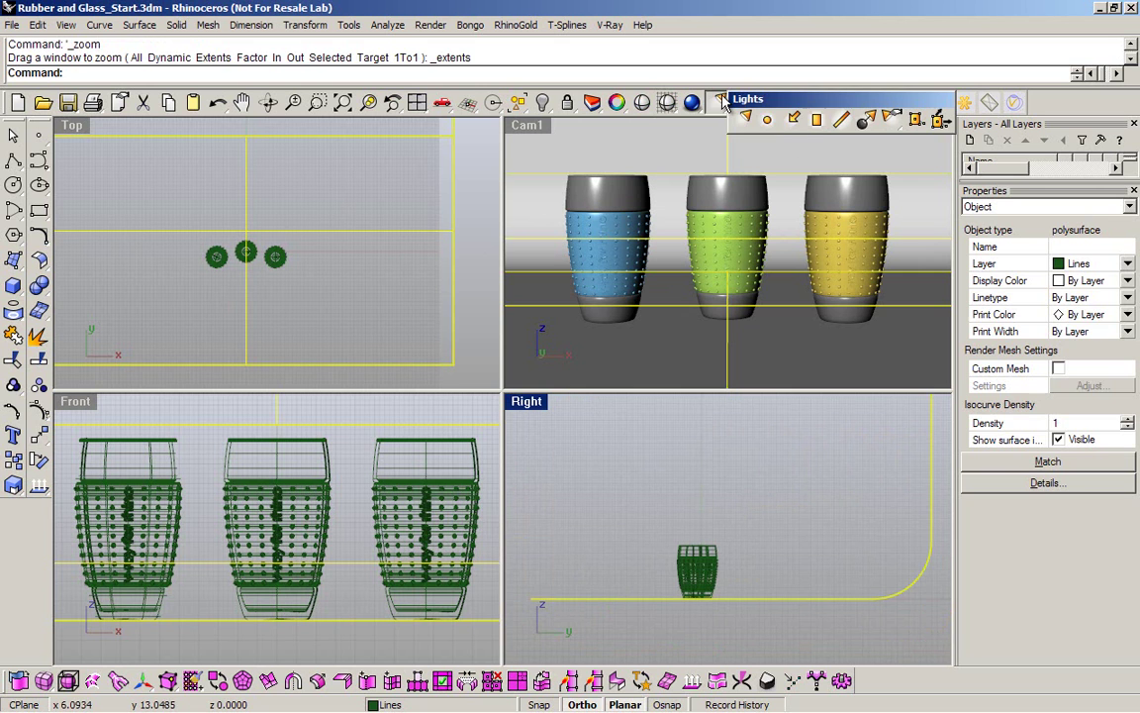
click(816, 119)
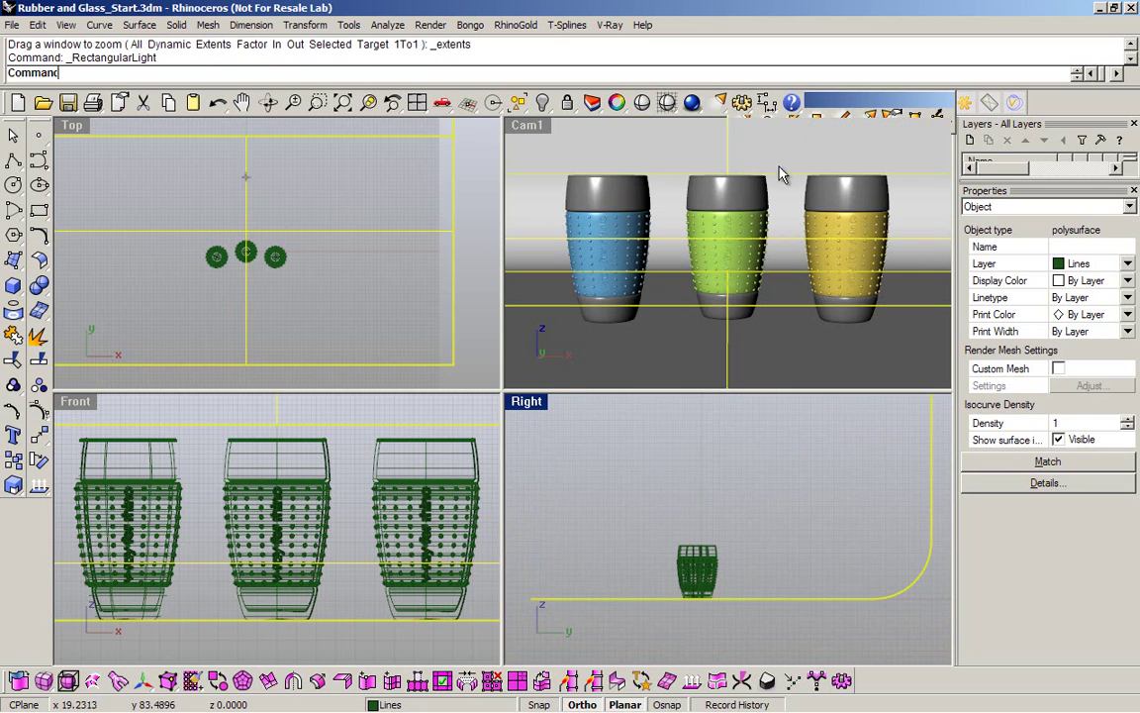
click(738, 620)
click(641, 620)
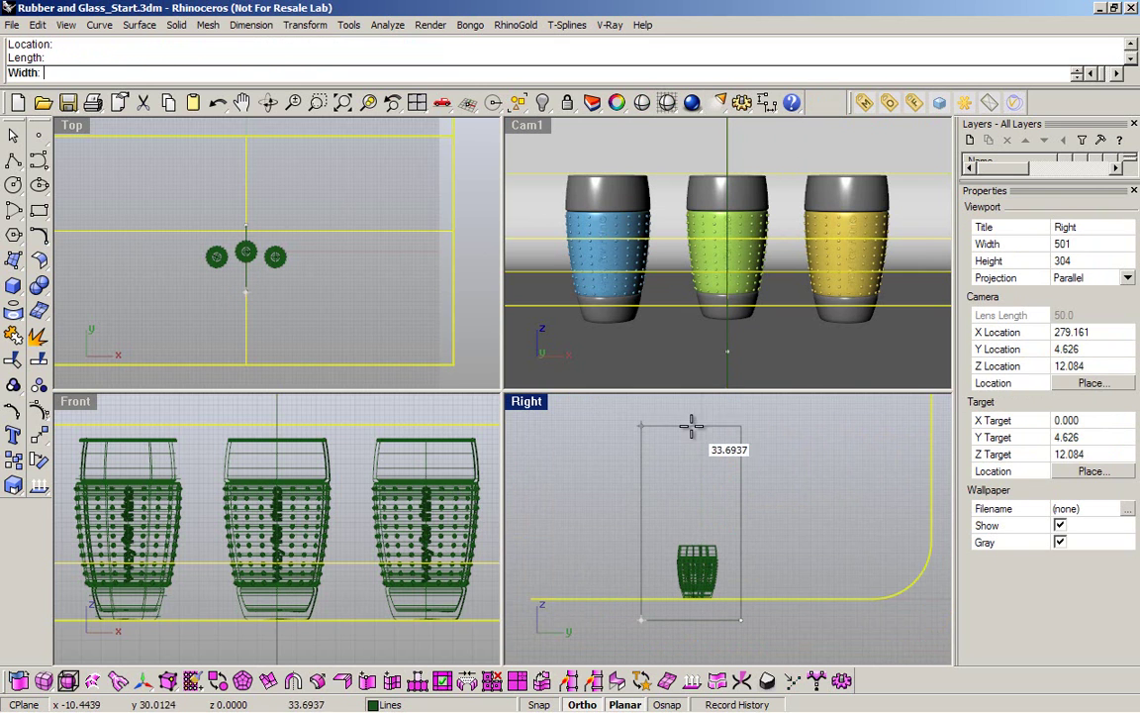
right_drag(679, 406, 679, 475)
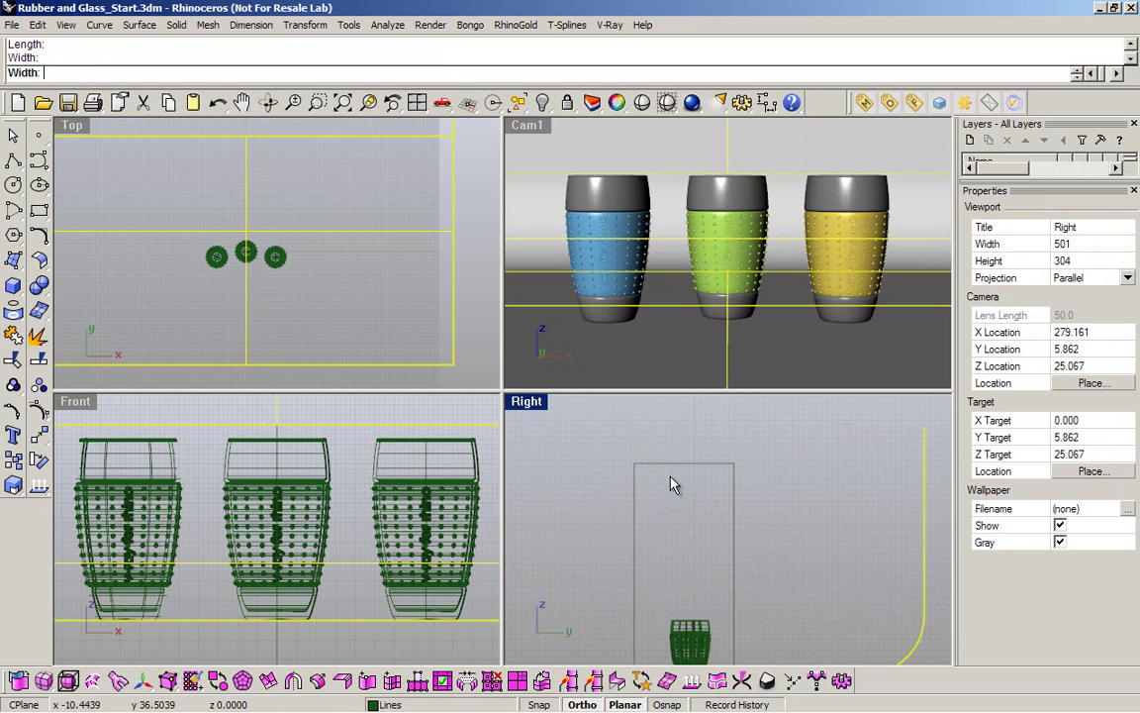
click(671, 484)
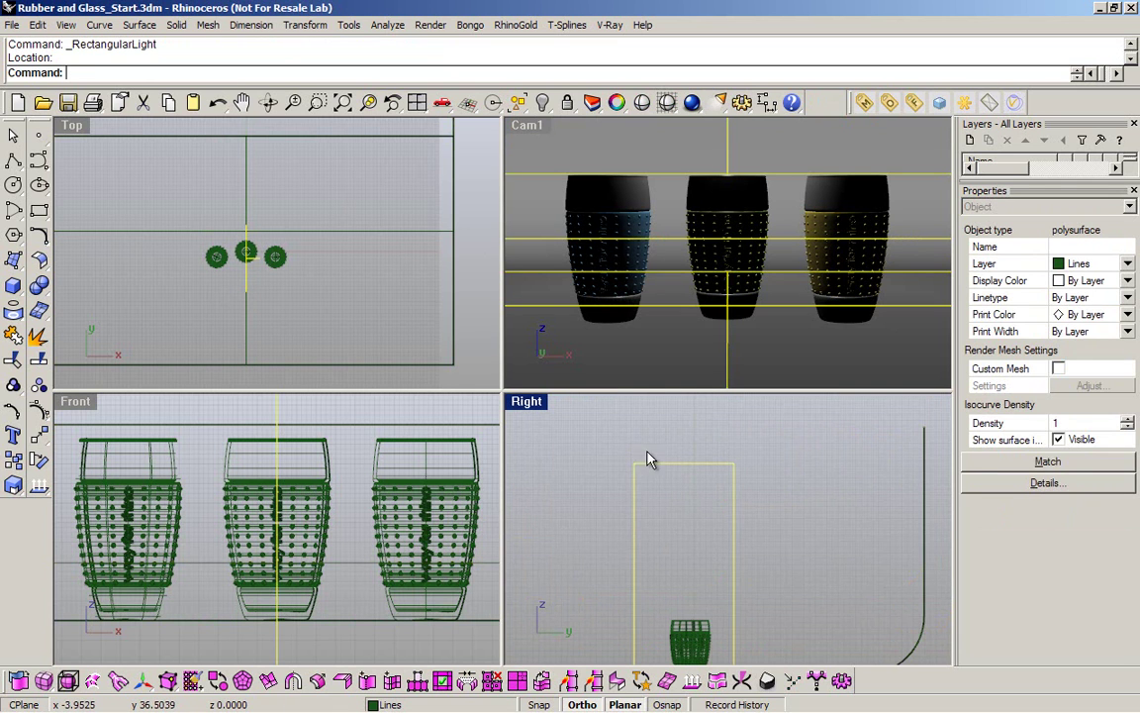
Step: In the Top view, move the rectangular light to the left of the three glasses
scroll(644, 450, down, 4)
right_drag(286, 320, 342, 334)
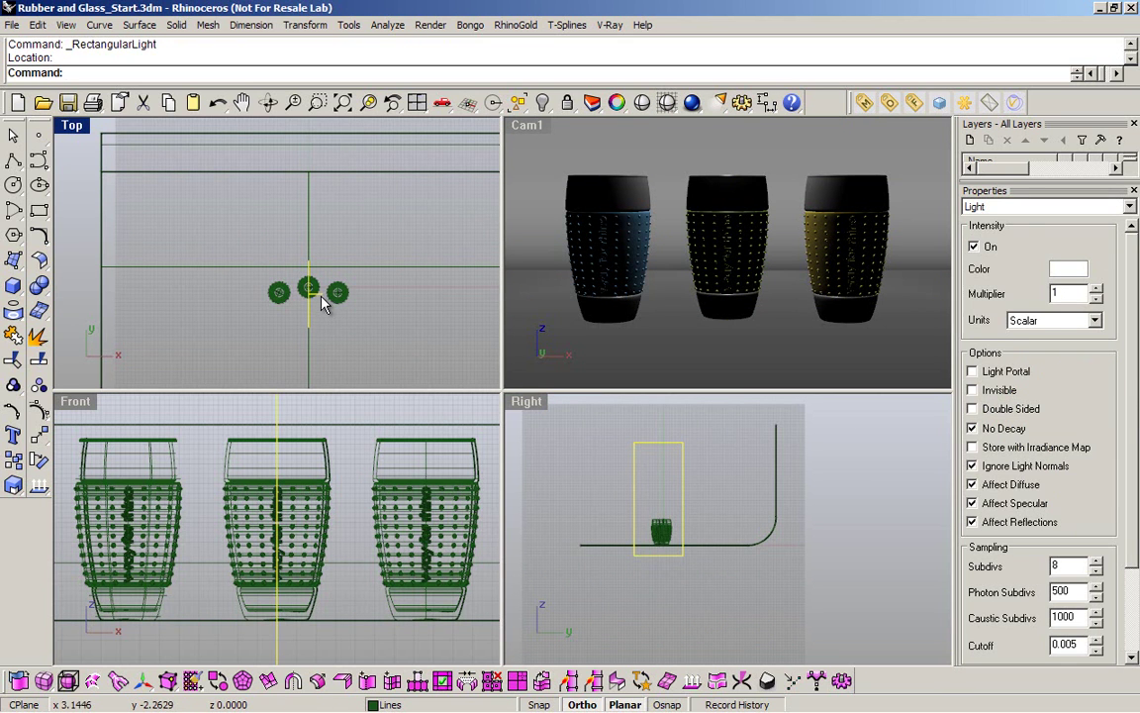
drag(319, 298, 230, 316)
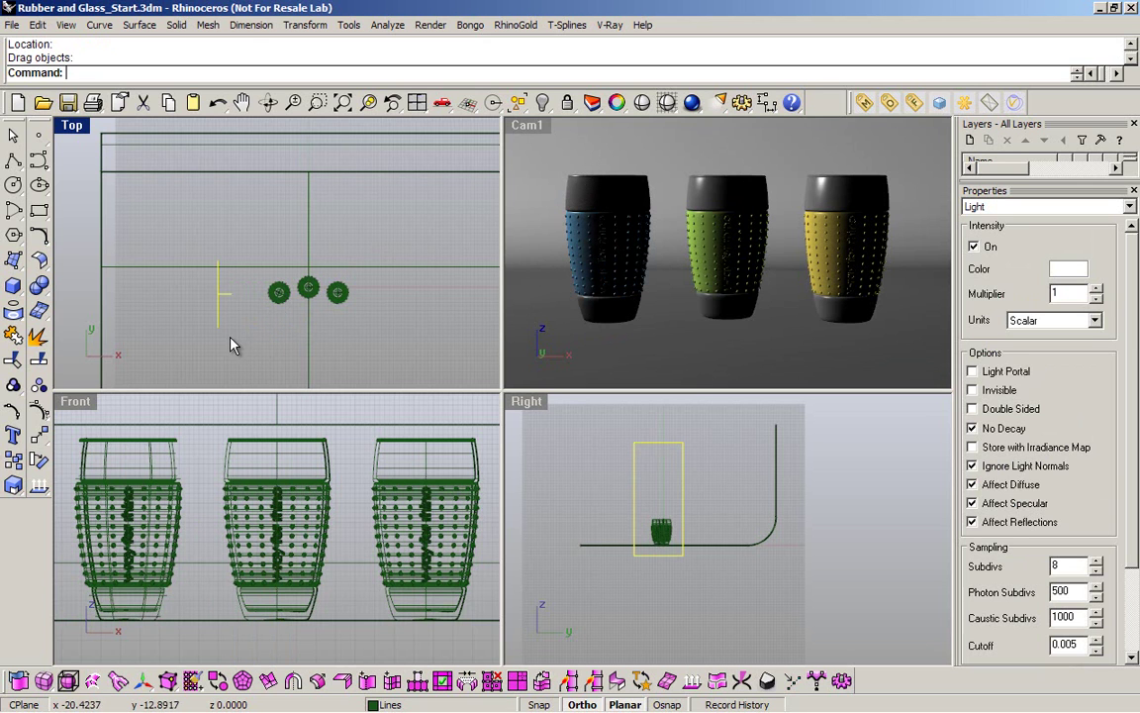
Step: Rotate the light in the Top view, with Ortho off, so it angles toward the glasses from the front-left
key(ctrl+F2)
key(Return)
key(ctrl+F1)
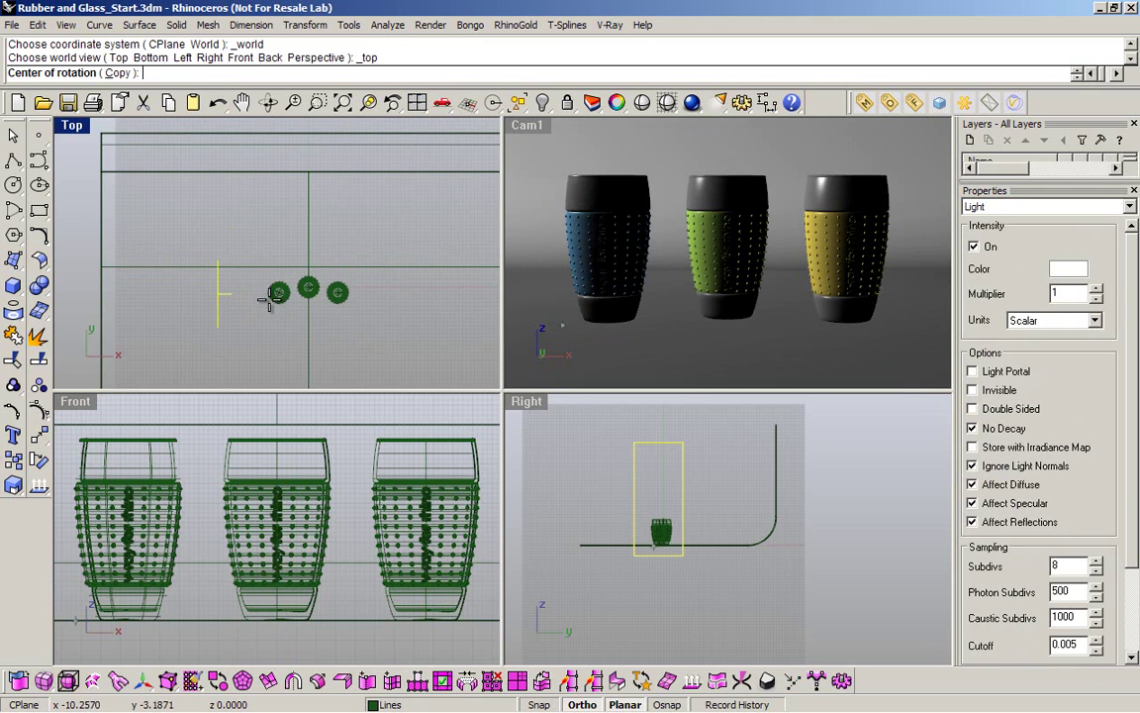
click(259, 293)
click(150, 293)
key(F8)
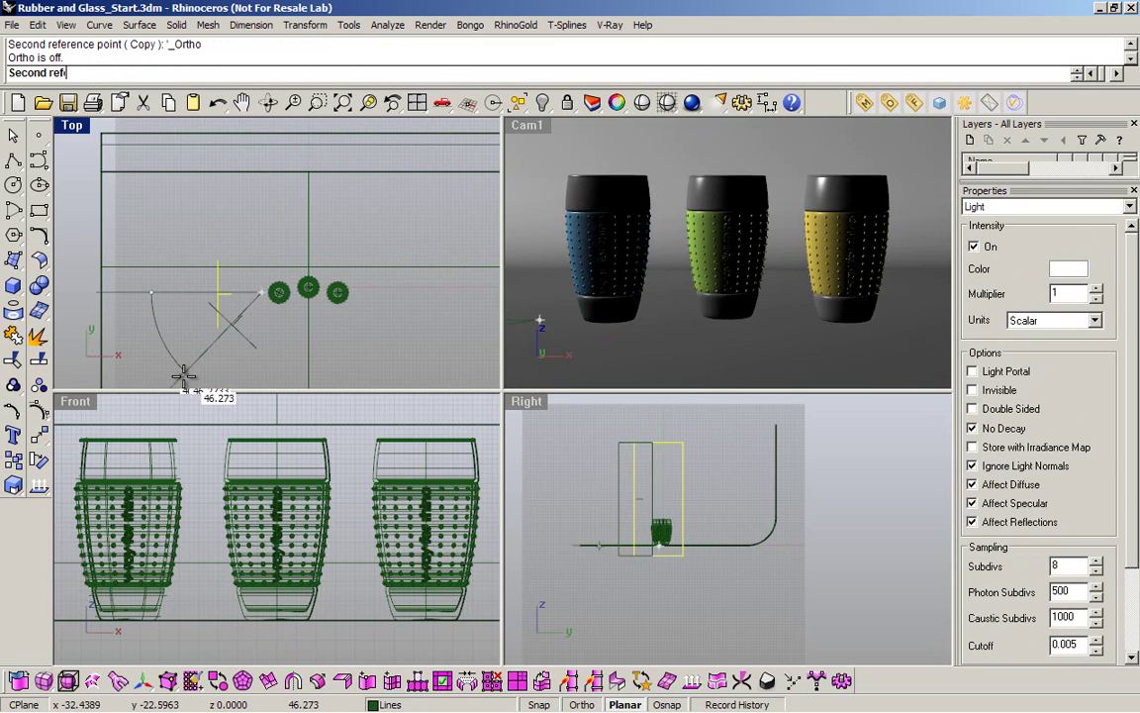
click(183, 374)
key(Return)
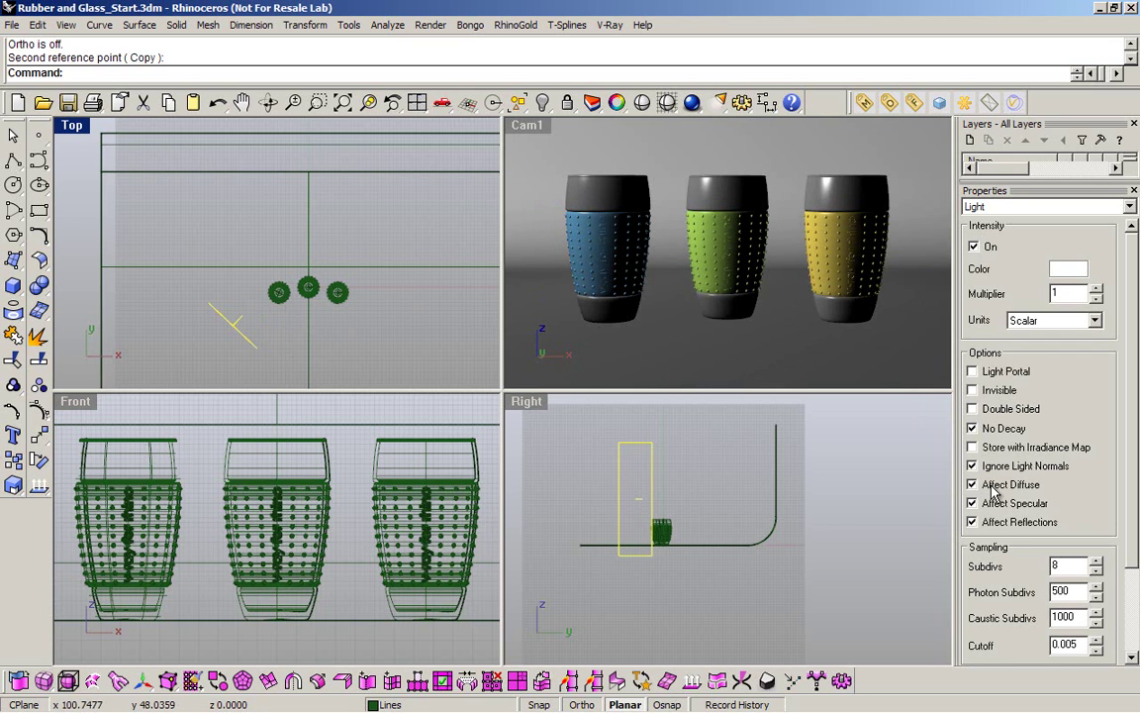
Step: Uncheck No Decay, enable Store with Irradiance Map and Invisible, and raise the light's Multiplier to 4
click(972, 429)
click(973, 447)
click(972, 390)
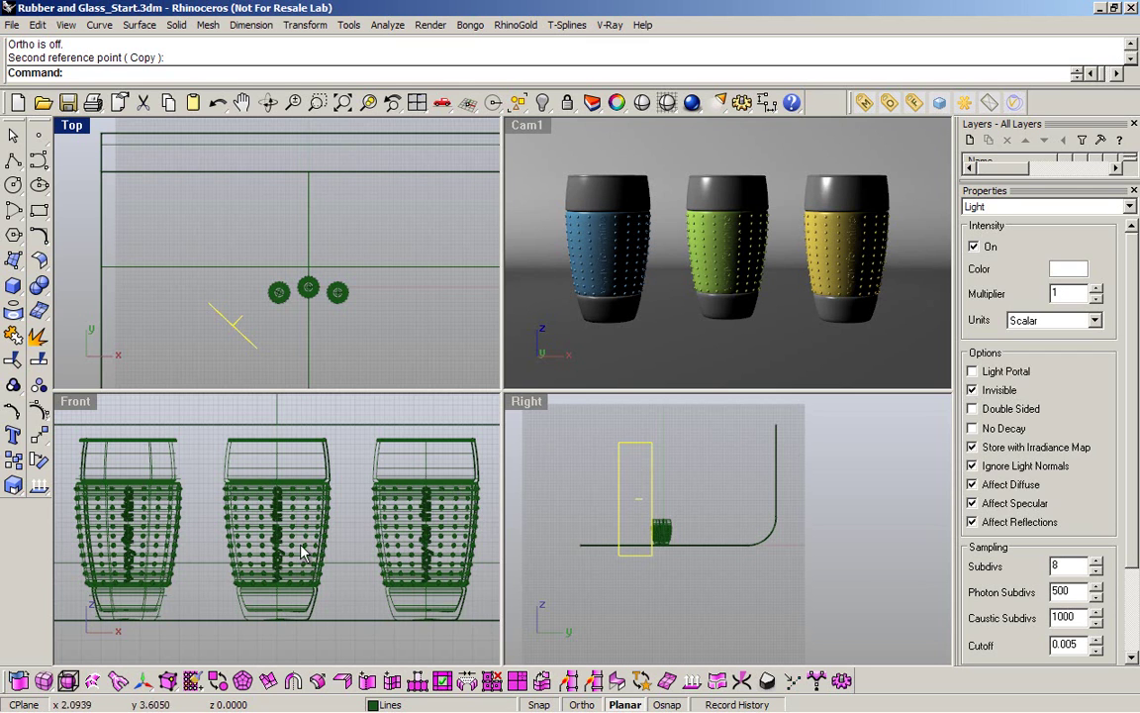
click(1097, 289)
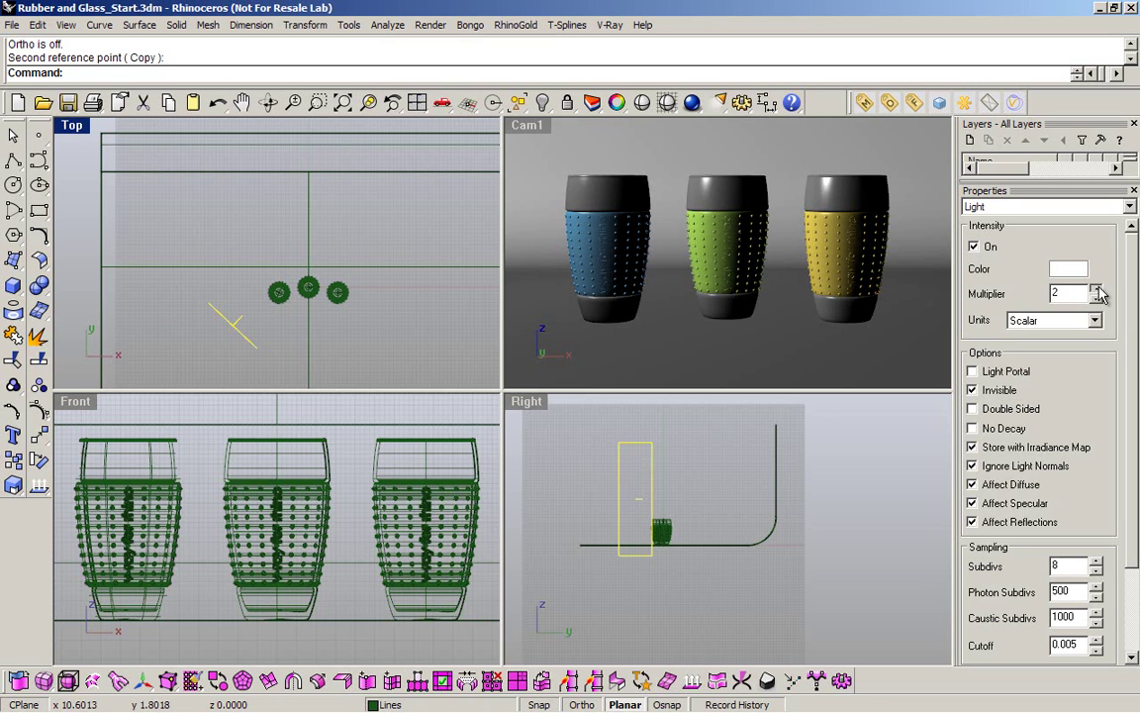
click(1097, 289)
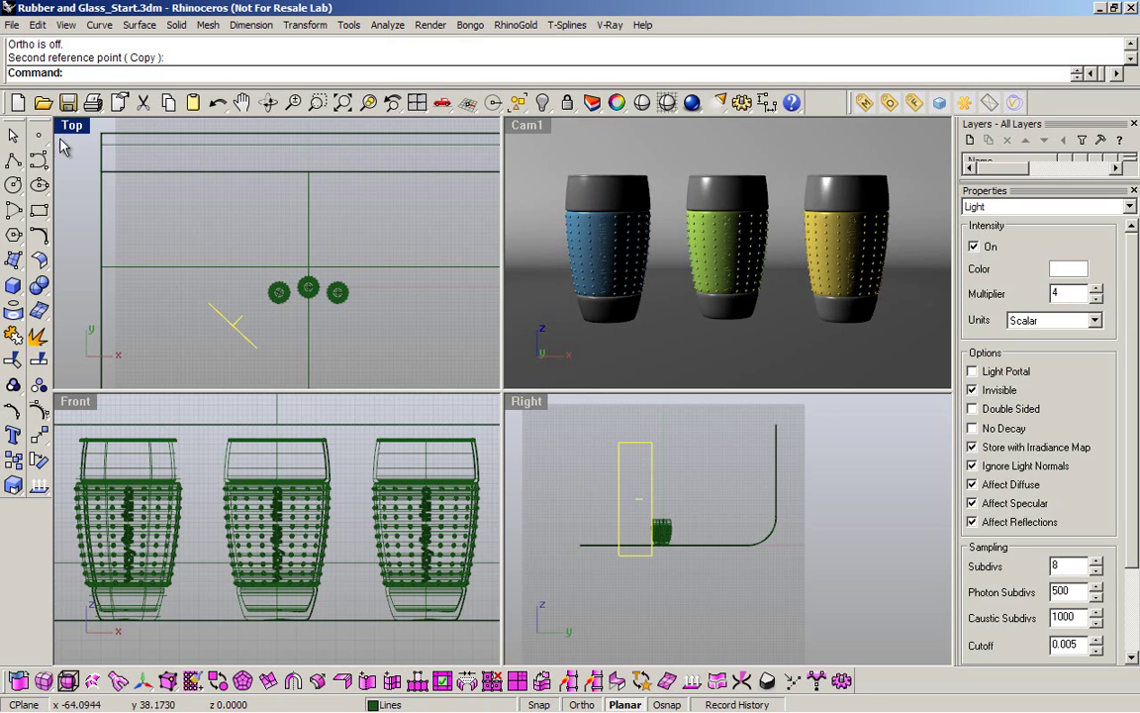
Step: Mirror the light across the Y axis, then give the copy a pale blue colour and Multiplier 2
middle_click(195, 221)
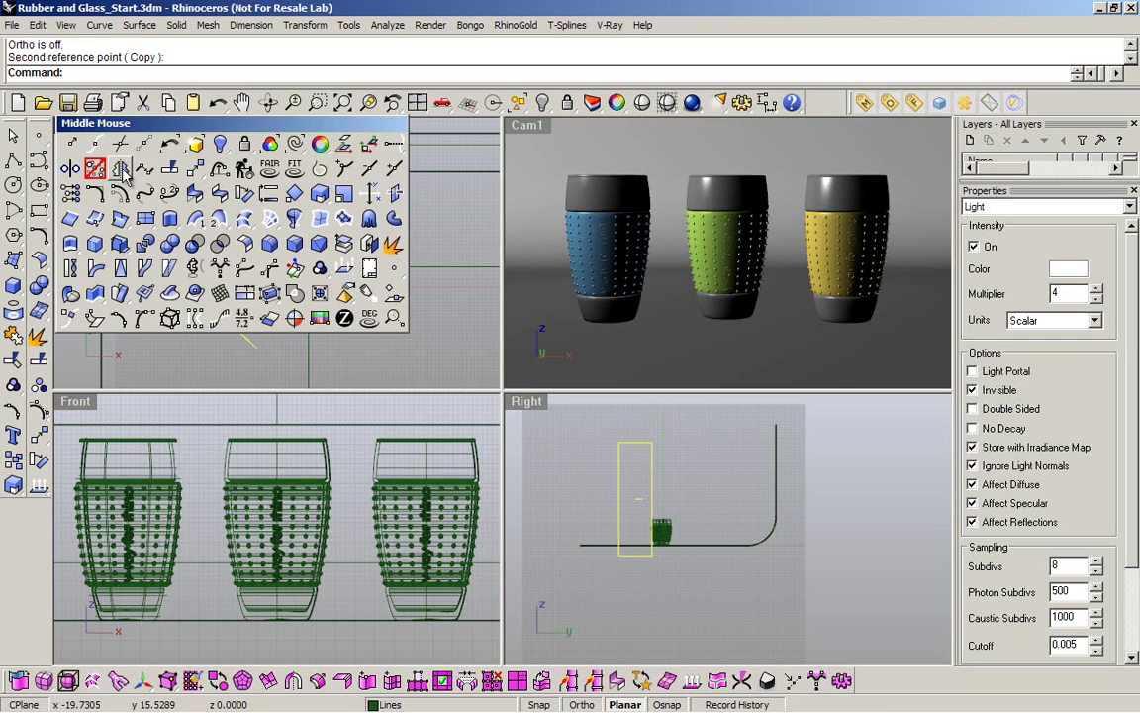
click(121, 170)
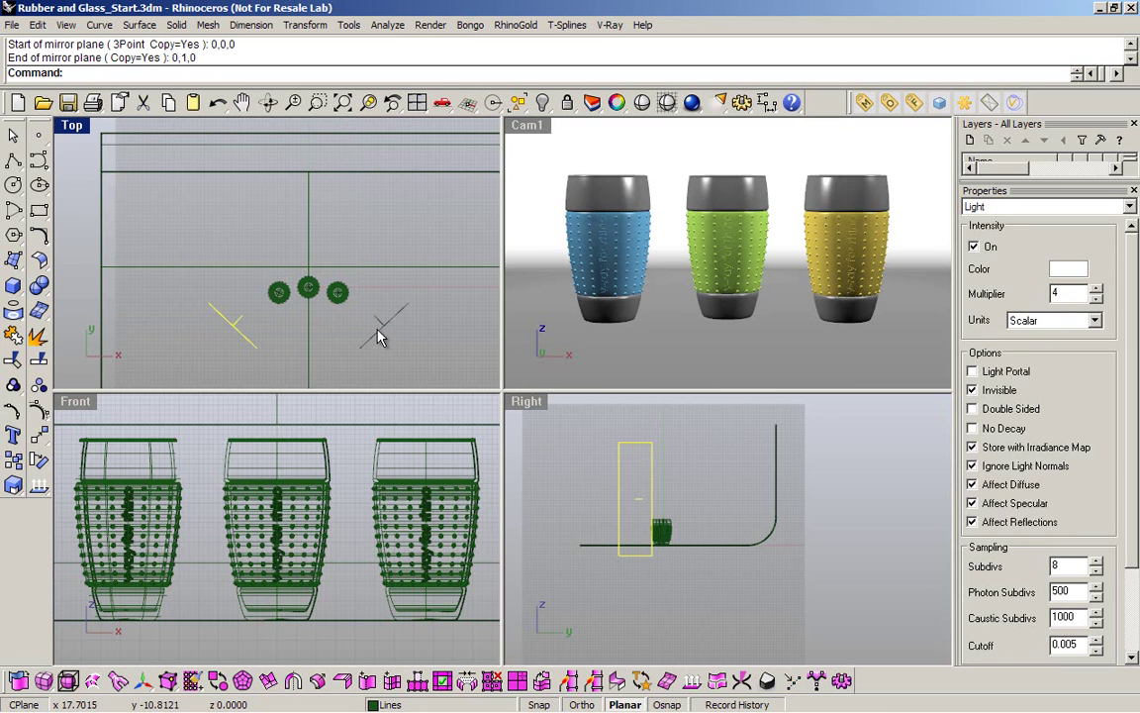
click(377, 330)
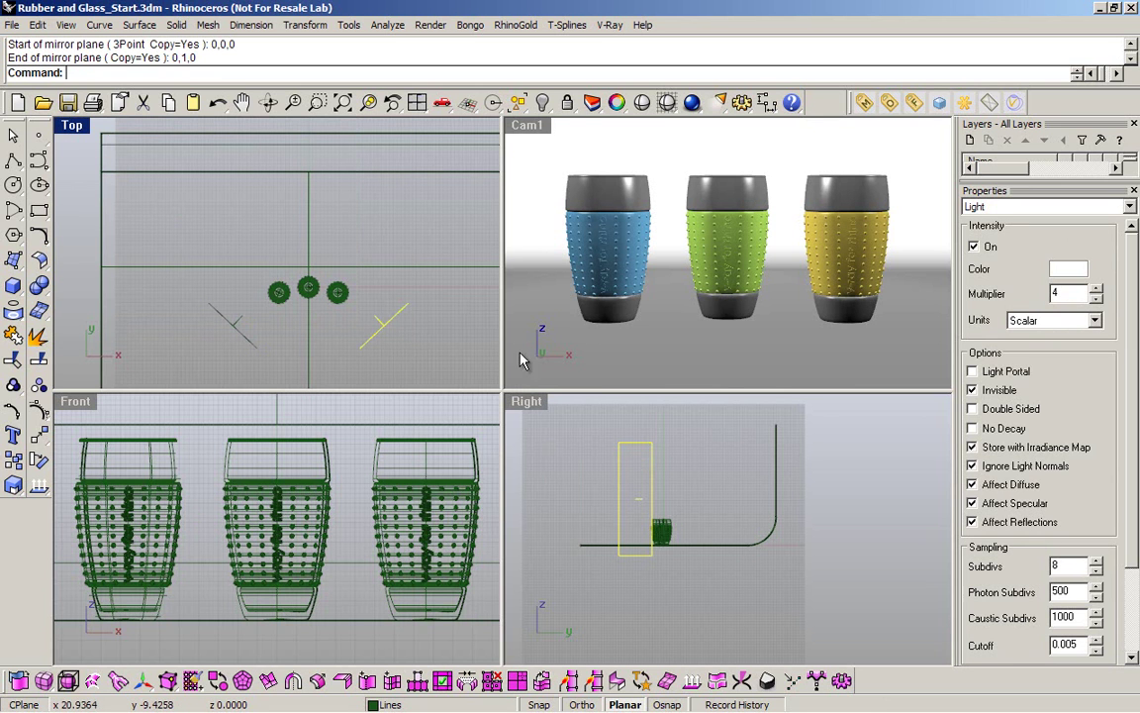
click(1068, 269)
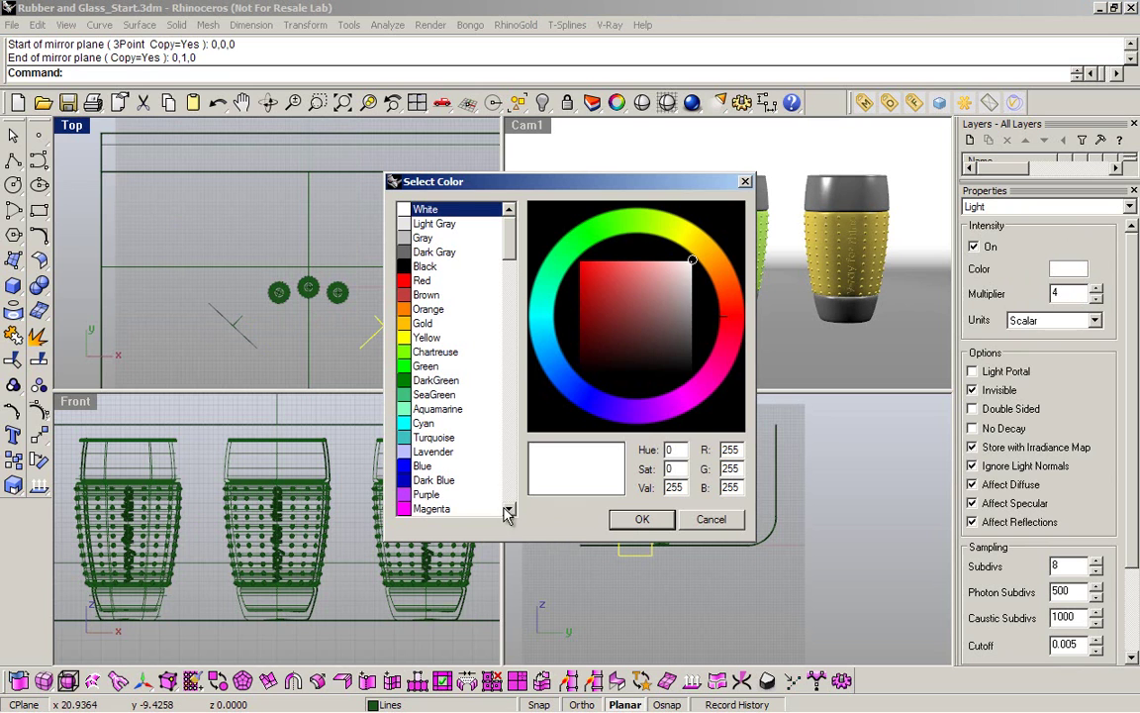
click(555, 368)
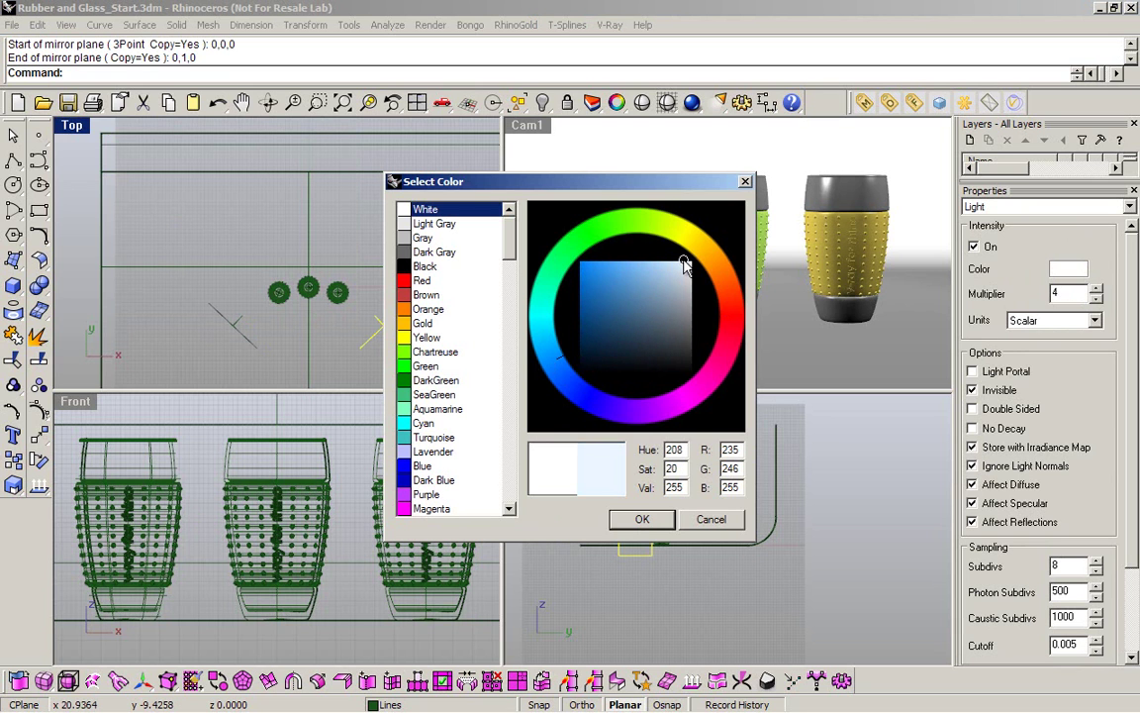
click(646, 519)
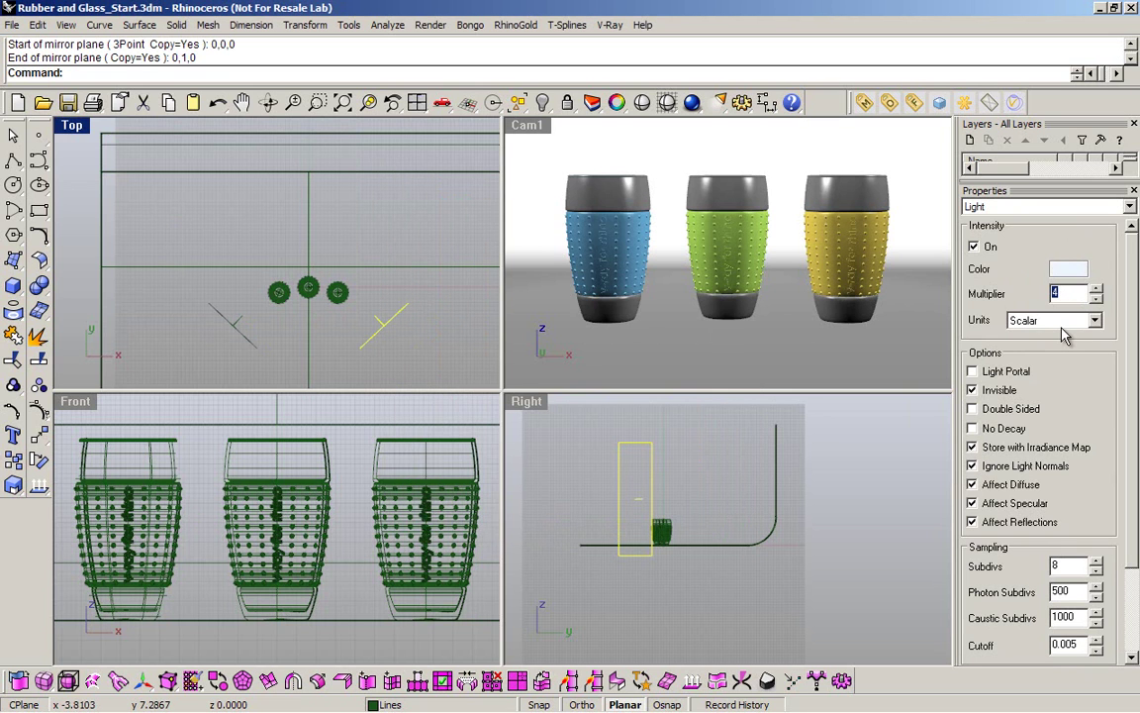
click(1096, 298)
click(1097, 298)
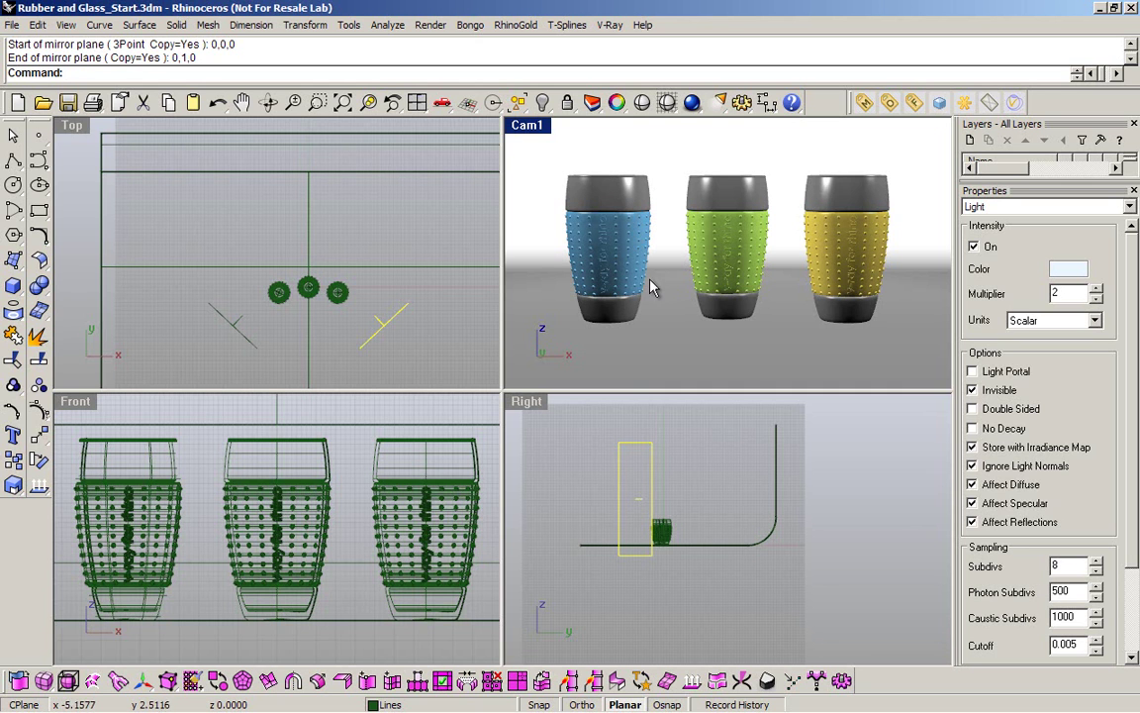
click(864, 101)
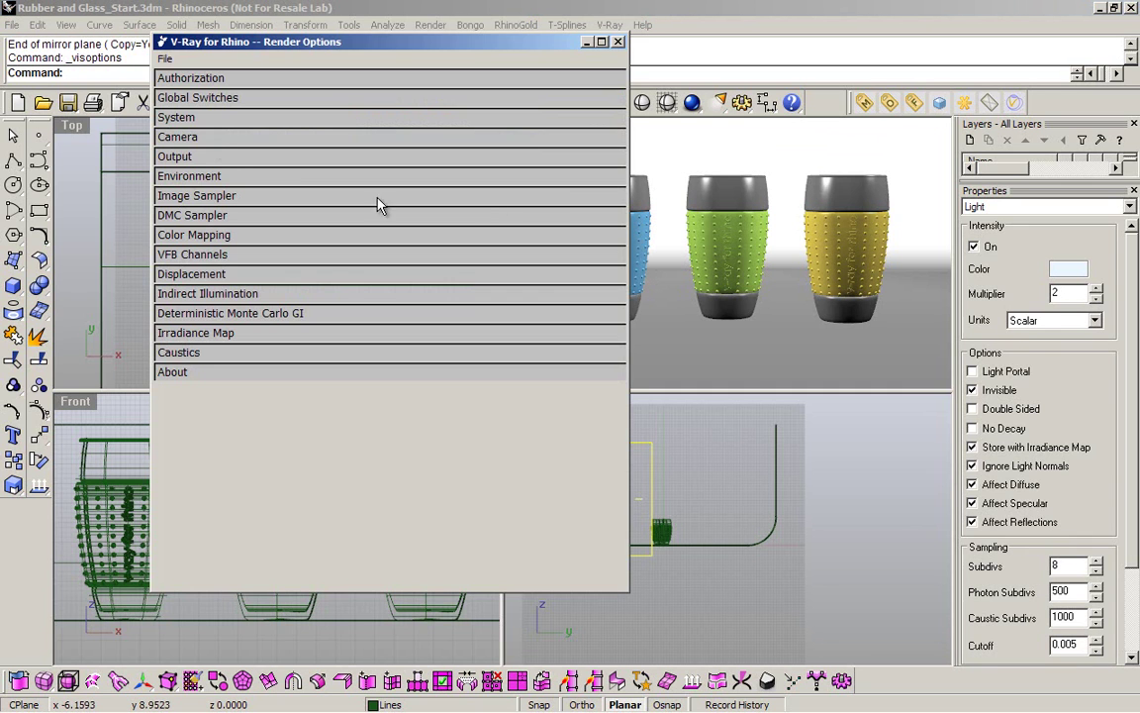
click(189, 176)
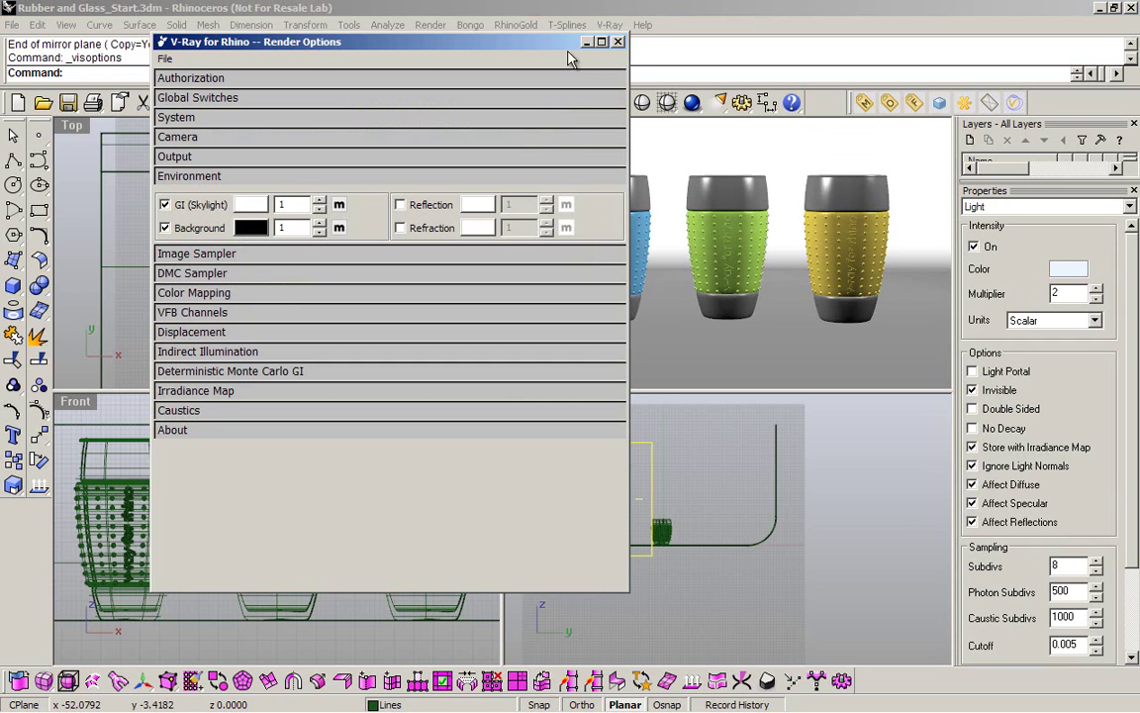
click(618, 42)
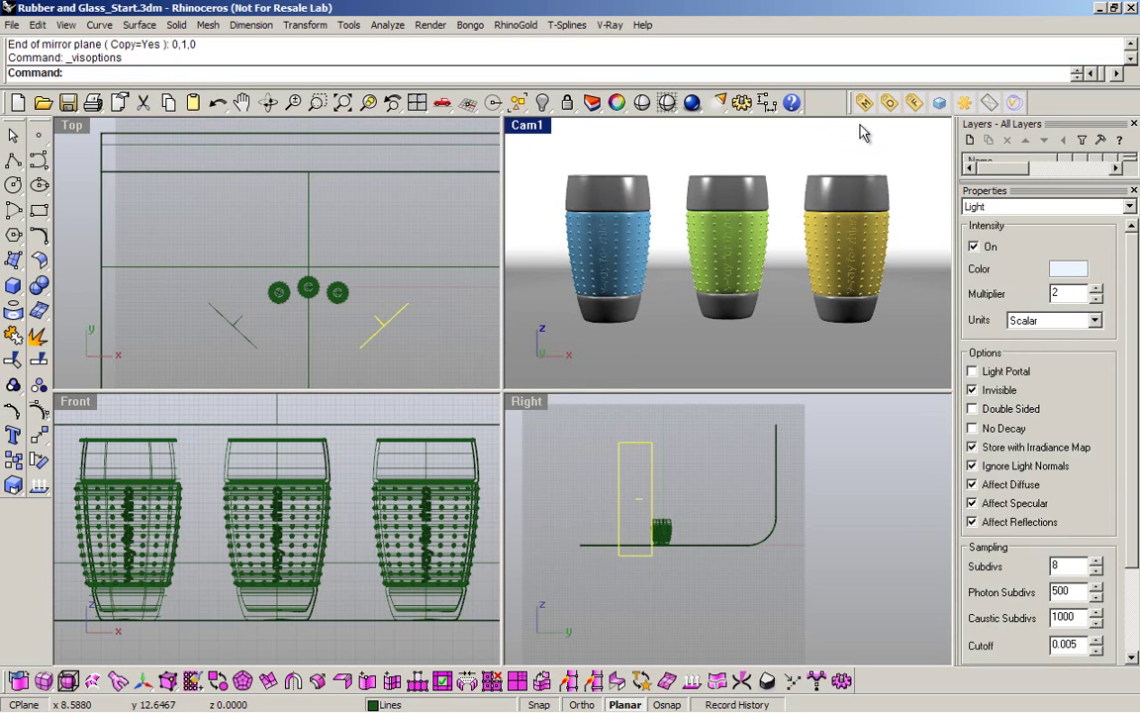
Step: Render the camera view with V-Ray and enable colour corrections in the frame buffer
click(942, 104)
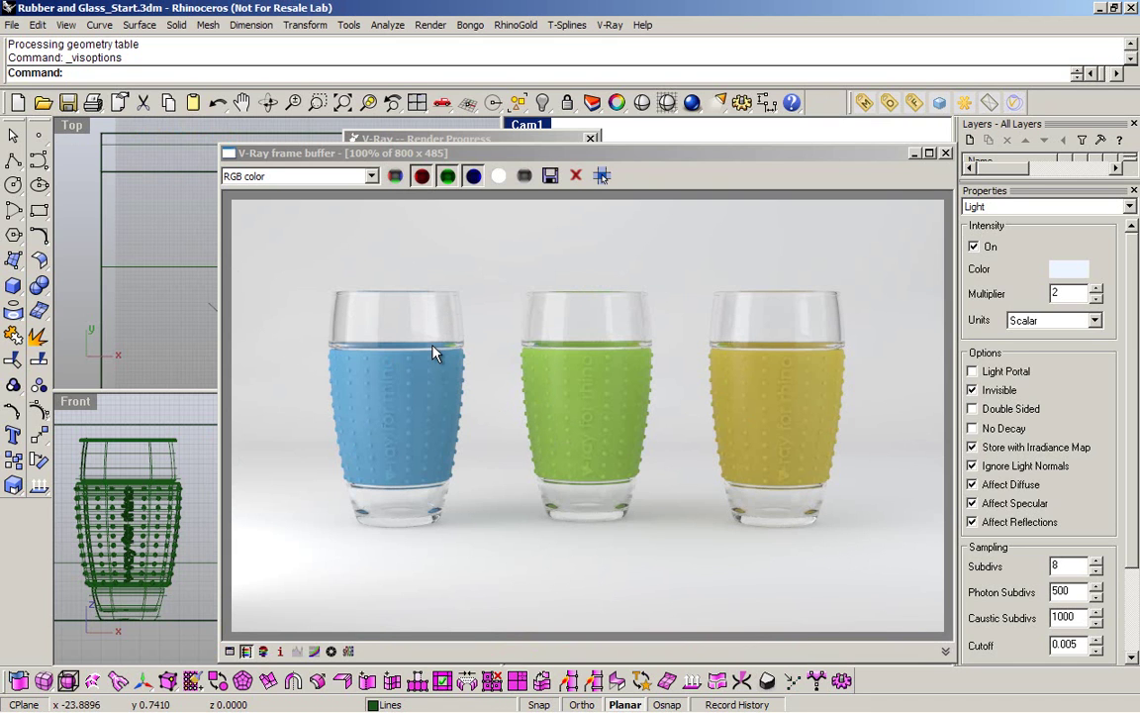
click(314, 652)
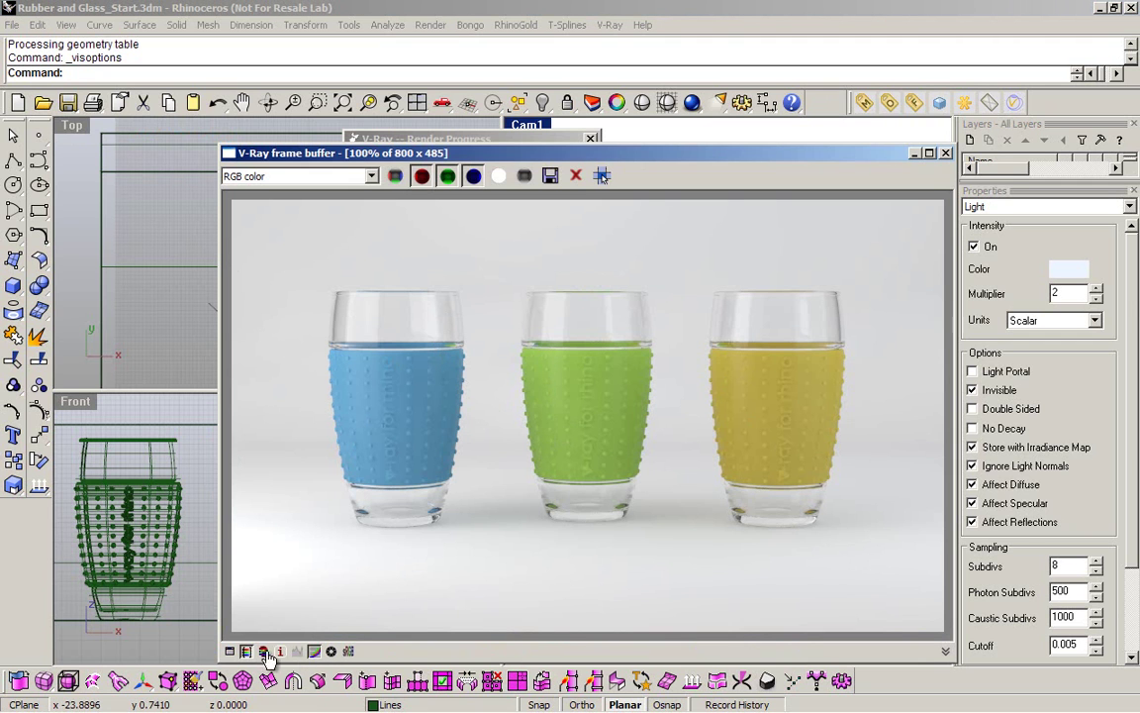
Step: Shape an S-curve in the frame buffer's curve correction, raising the highlights and lowering the shadows
click(230, 651)
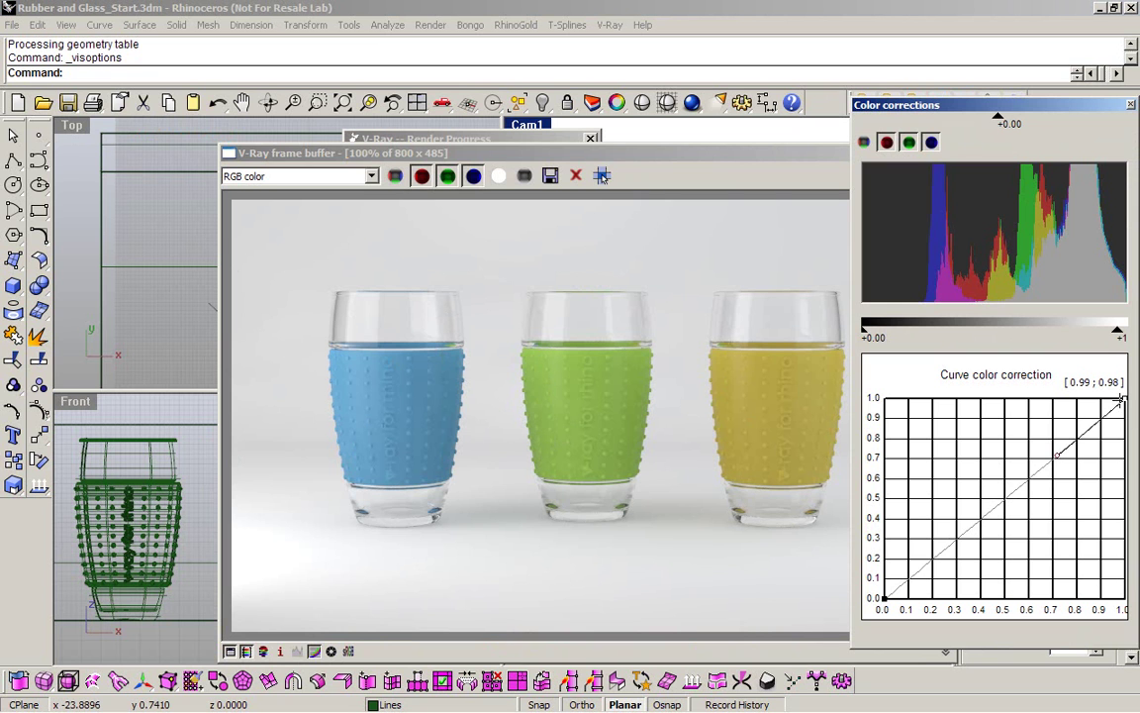
click(1058, 458)
drag(1059, 458, 1074, 400)
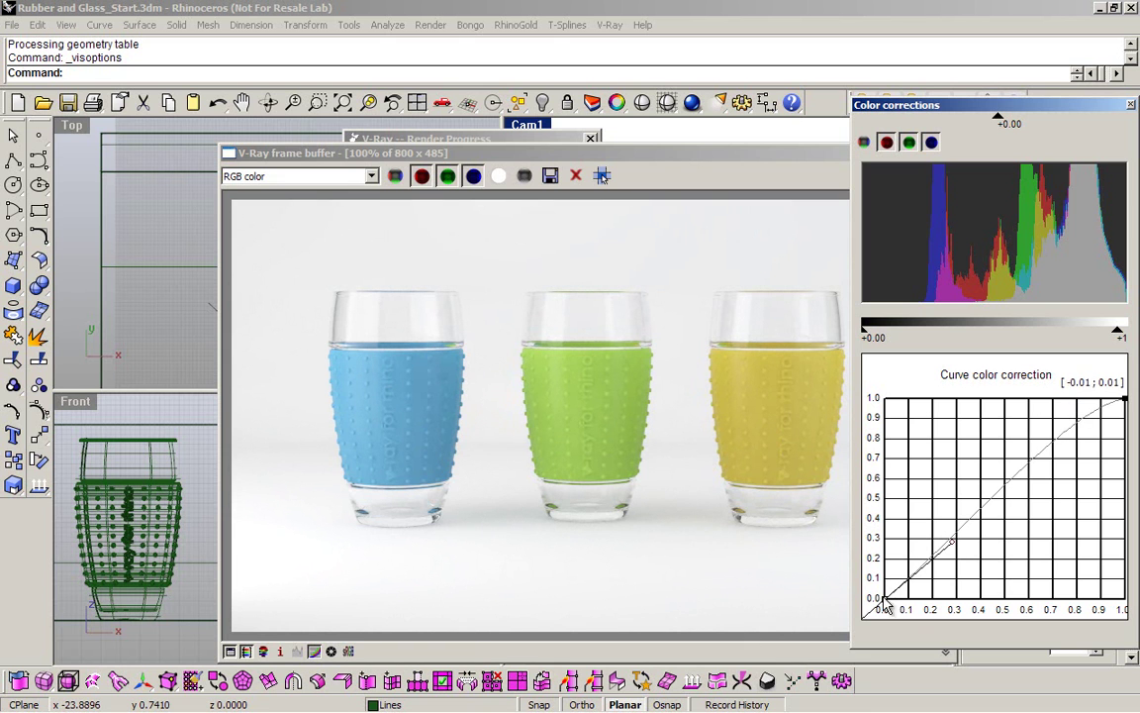
click(952, 540)
drag(958, 522, 965, 602)
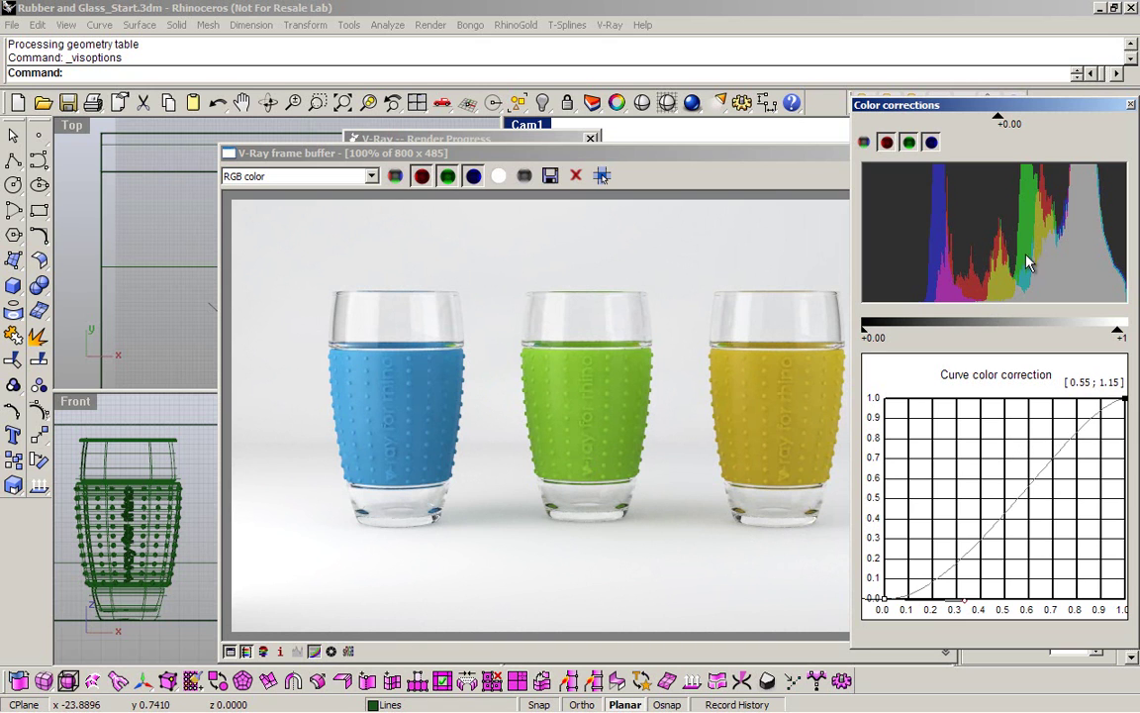
click(1132, 105)
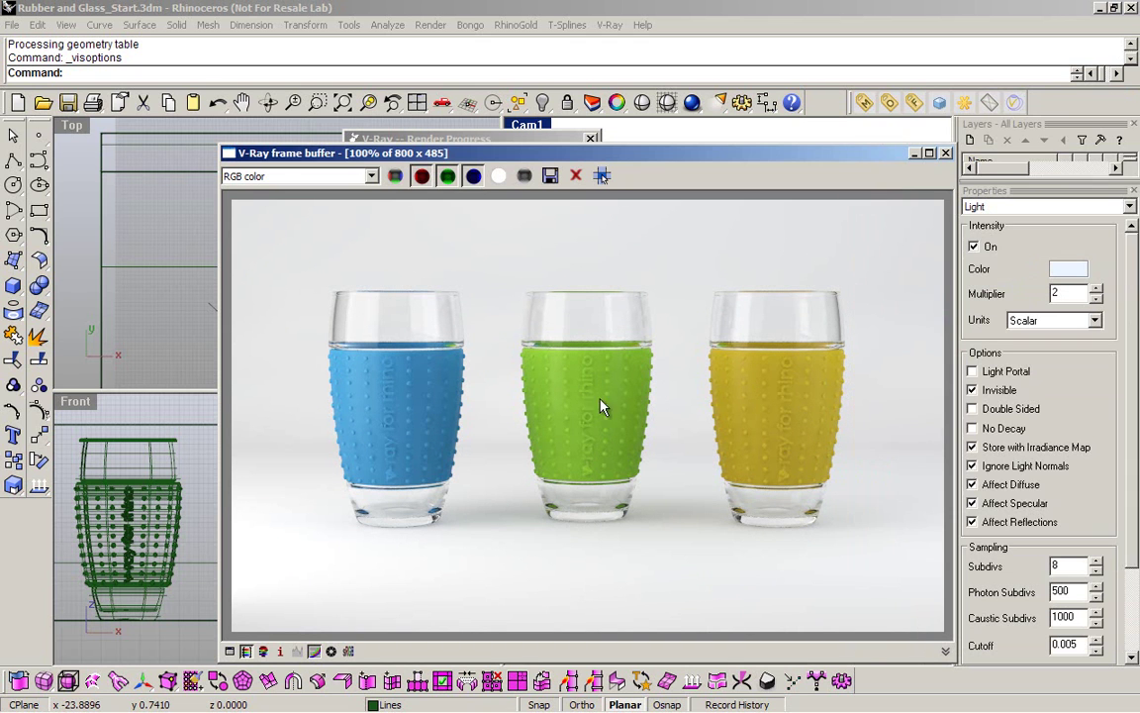